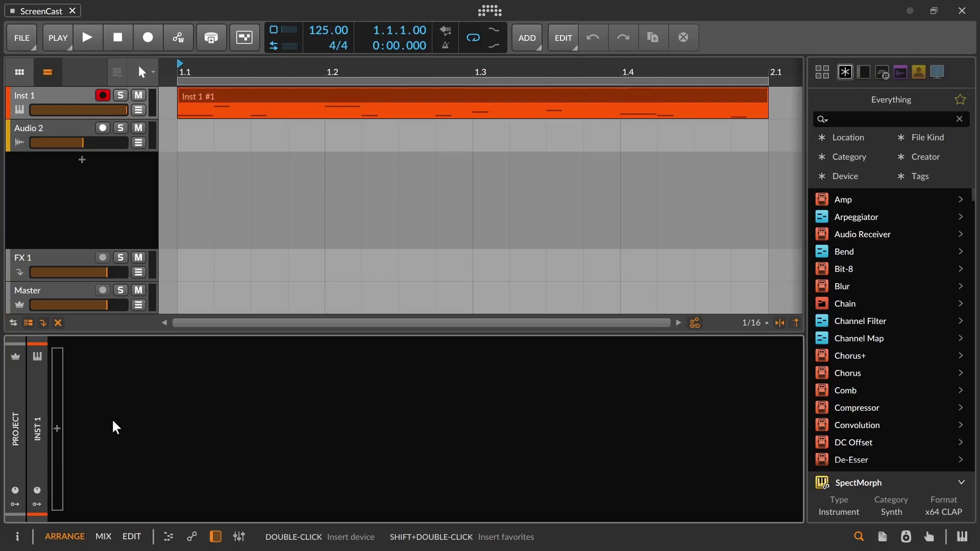
# Insert the SpectMorph instrument on the Inst 1 track, close its plugin window and audition the clip
pyautogui.click(57, 427)
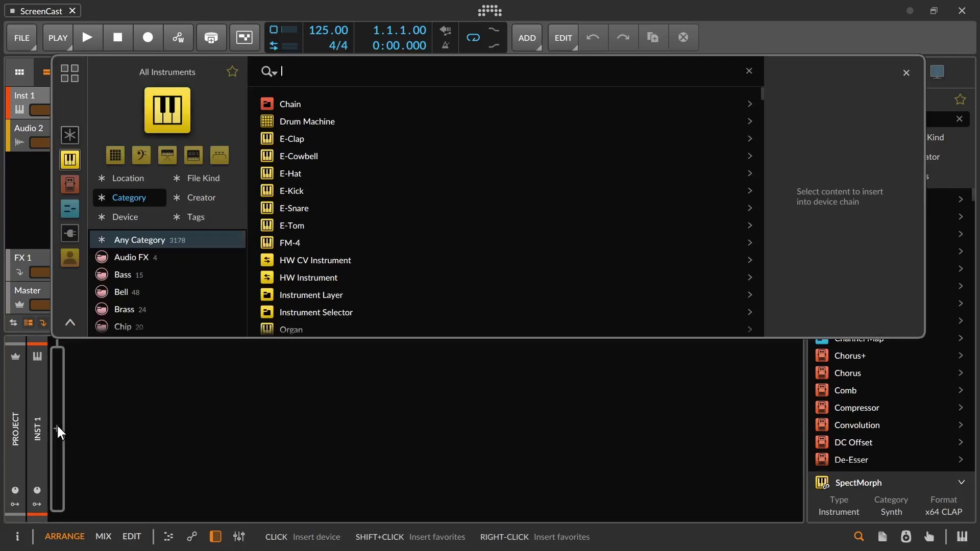
pyautogui.write('sp')
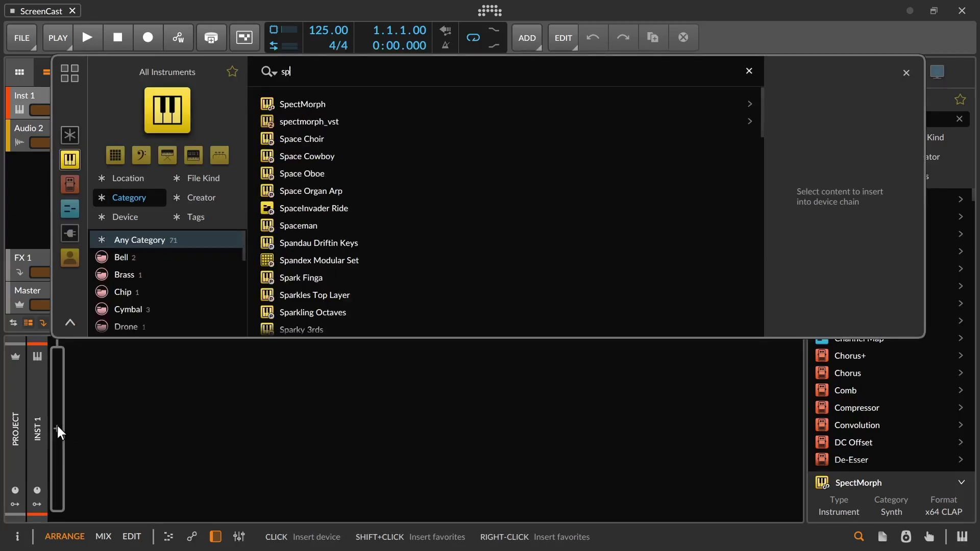
pyautogui.write('e')
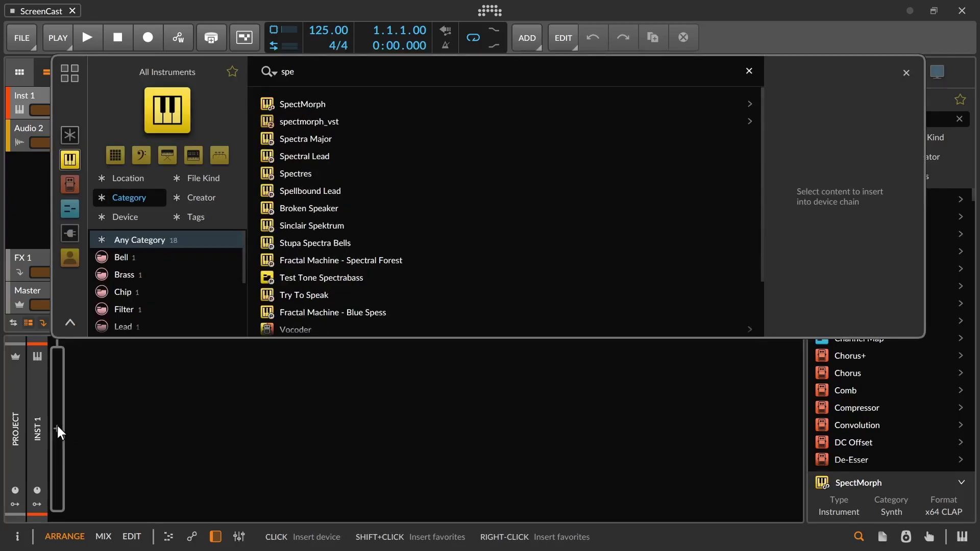
pyautogui.write('ctm')
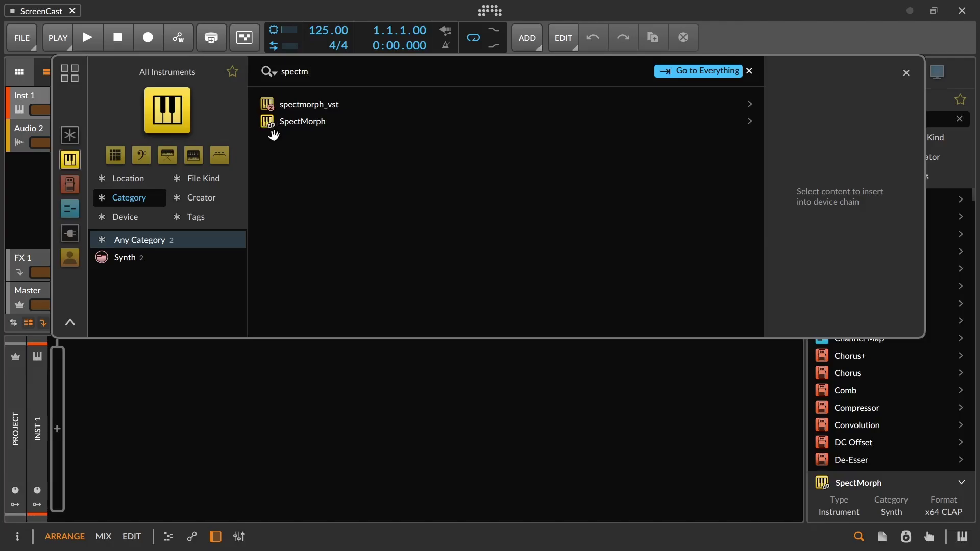
pyautogui.doubleClick(287, 121)
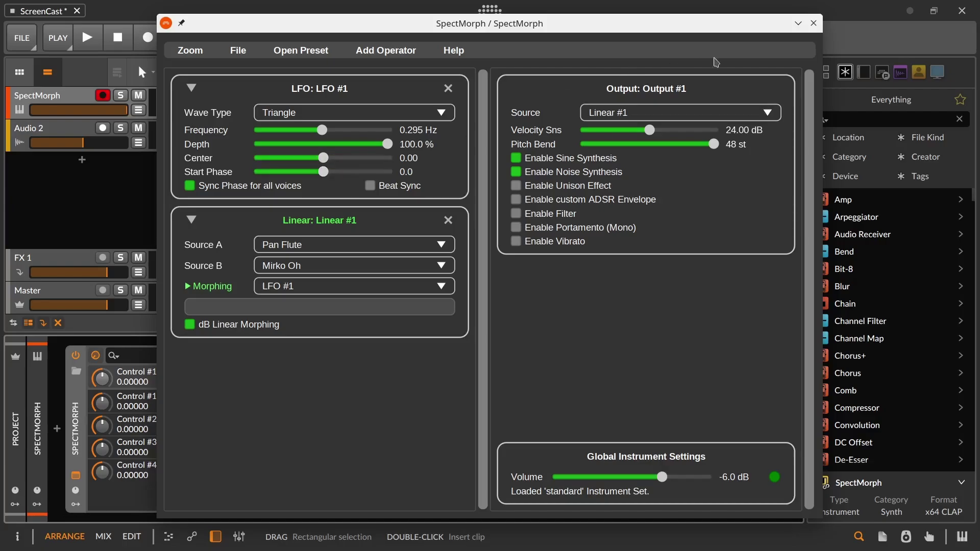
pyautogui.click(815, 22)
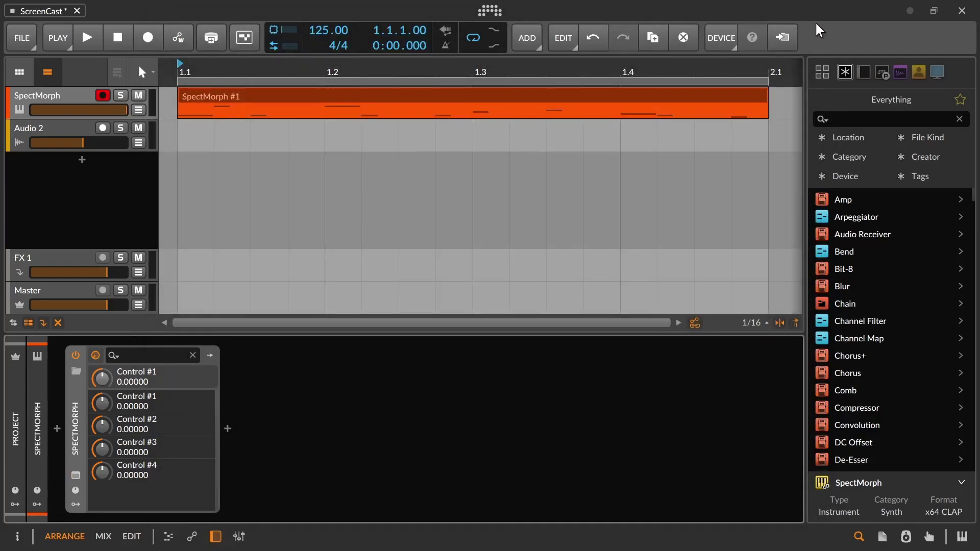
pyautogui.click(88, 39)
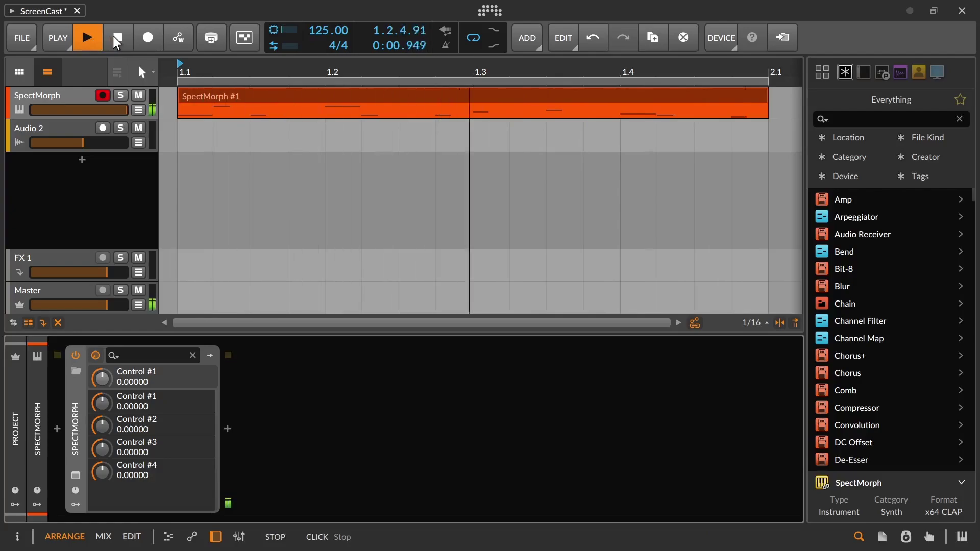
pyautogui.click(115, 39)
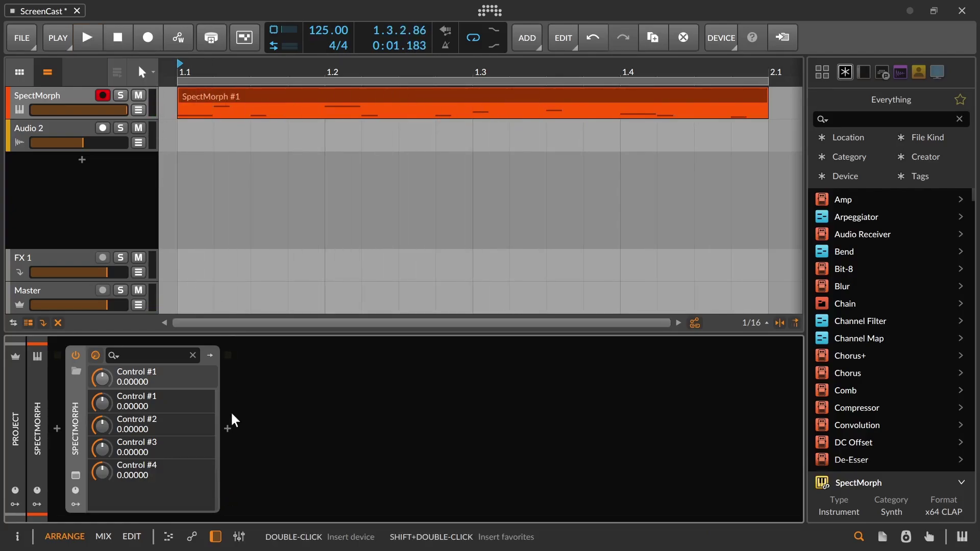
# Add a Reverb effect after SpectMorph in the device chain and audition the clip with it
pyautogui.click(228, 428)
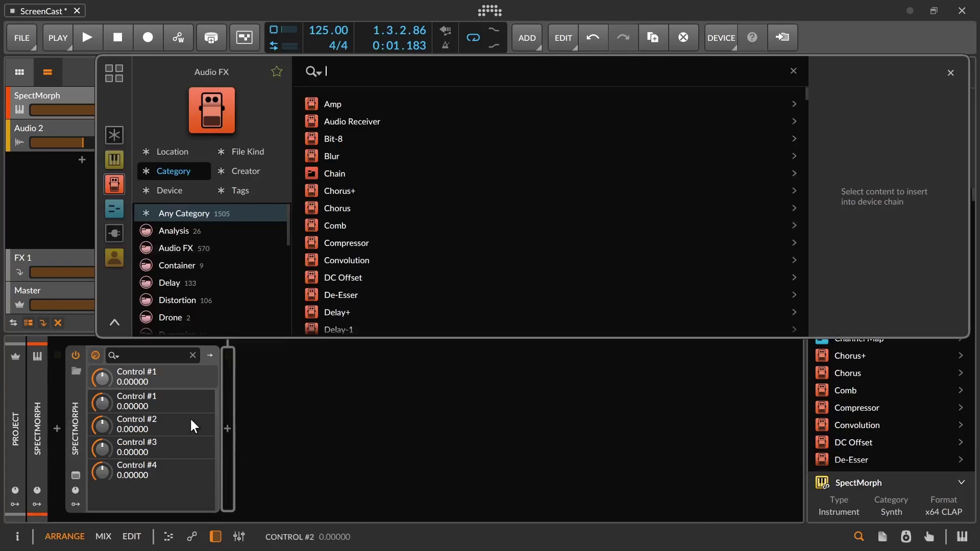
pyautogui.write('re')
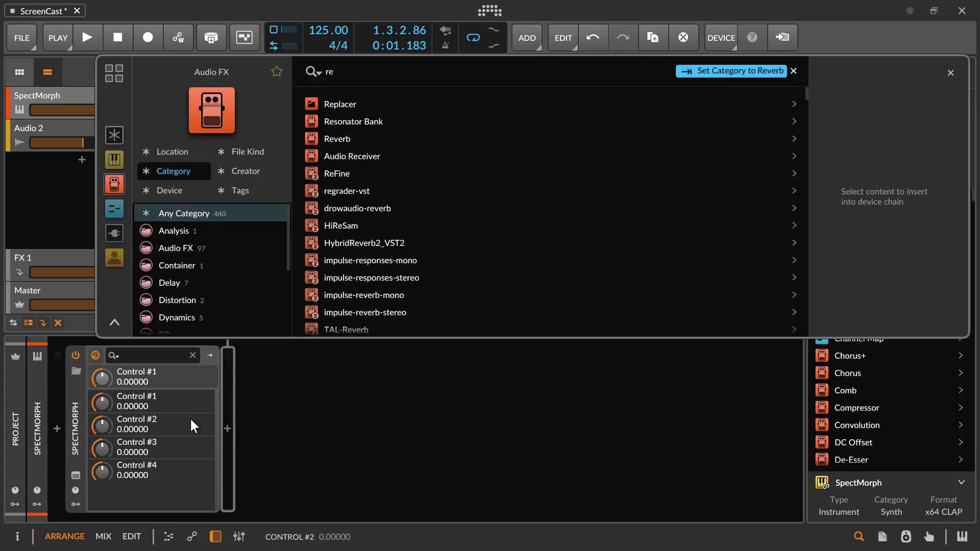
pyautogui.doubleClick(344, 137)
pyautogui.press('space')
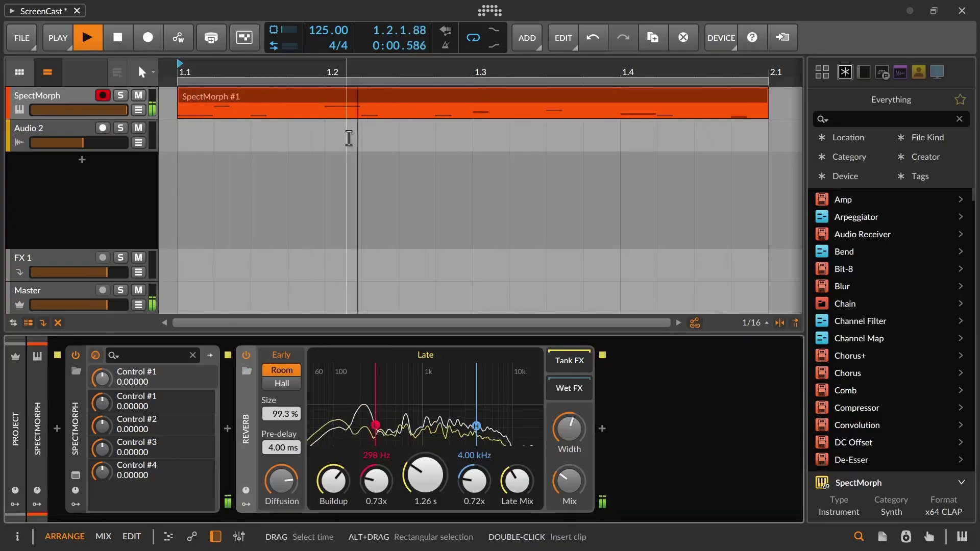
pyautogui.press('space')
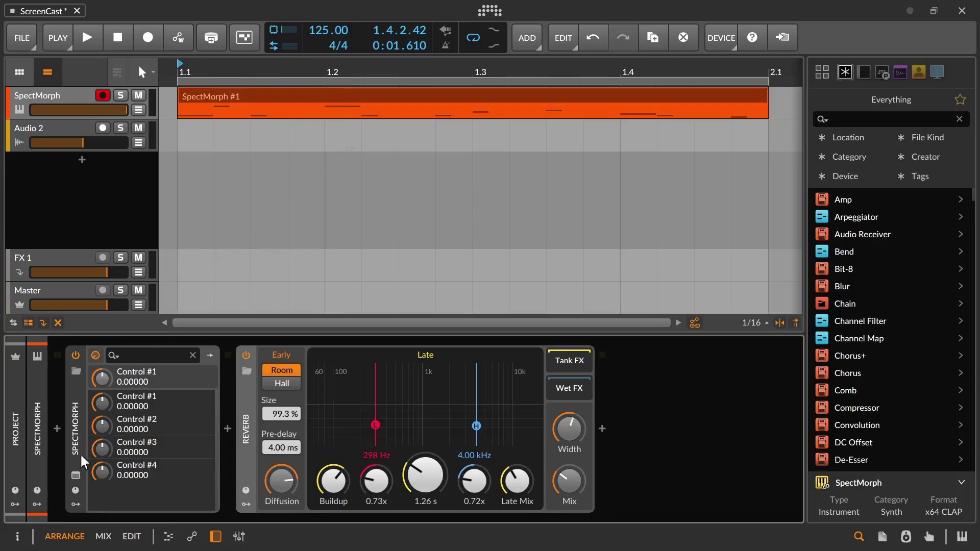
# Open SpectMorph's plugin window and, during playback, enable the custom ADSR envelope with attack 0.0 %, decay 13.0 % and sustain 92.9 %
pyautogui.click(75, 475)
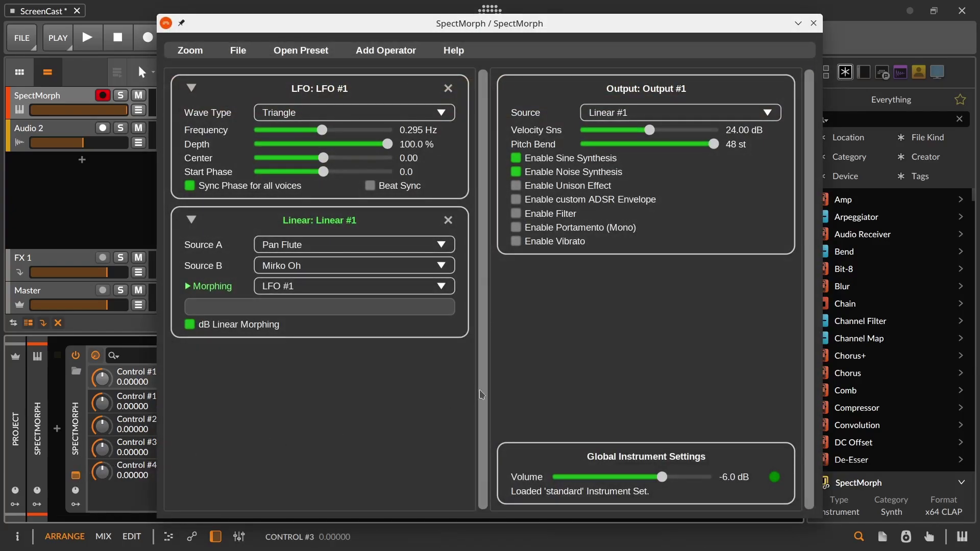
pyautogui.press('space')
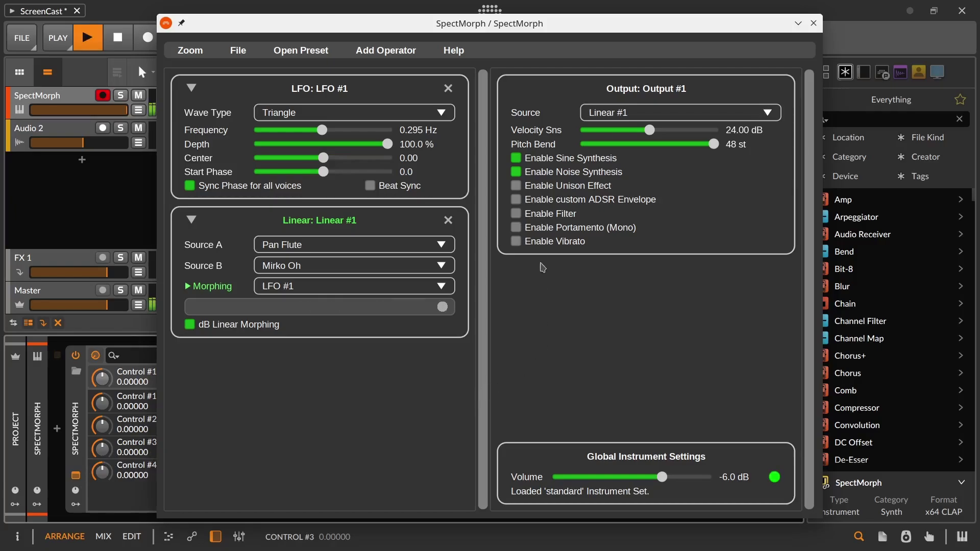
pyautogui.click(526, 200)
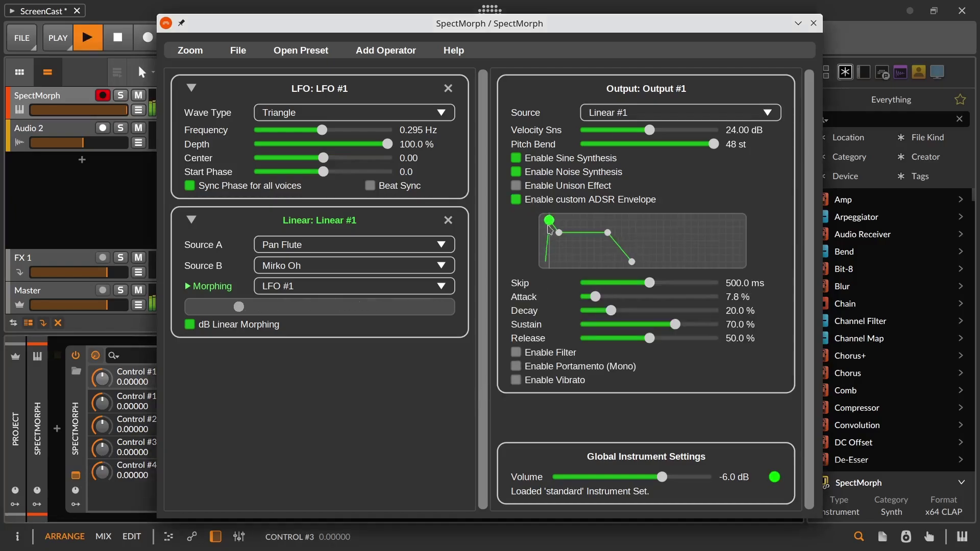
pyautogui.moveTo(555, 233); pyautogui.dragTo(553, 225)
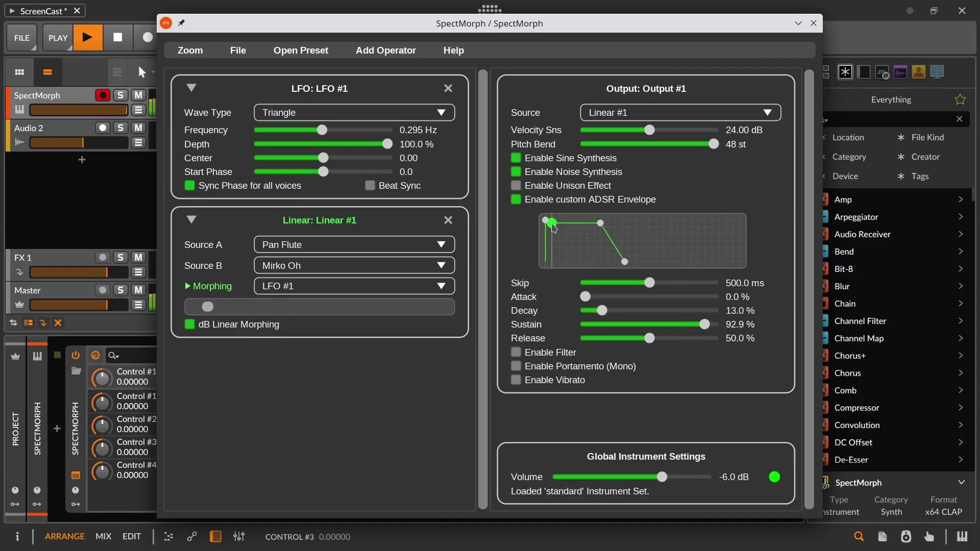
# Enable the unison effect on the output with 5 voices and 16.3 Cent detune
pyautogui.click(520, 187)
pyautogui.moveTo(587, 199); pyautogui.dragTo(661, 207)
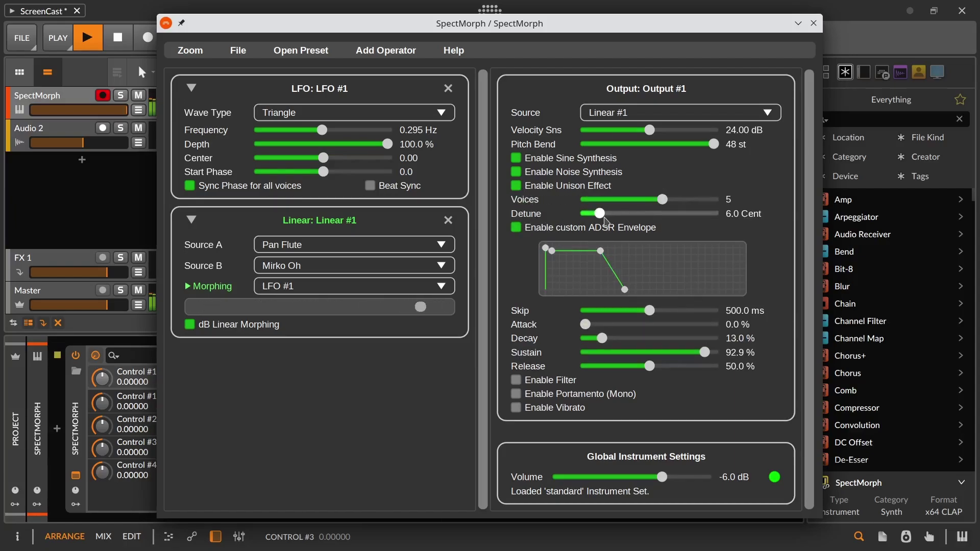
pyautogui.moveTo(600, 214); pyautogui.dragTo(629, 219)
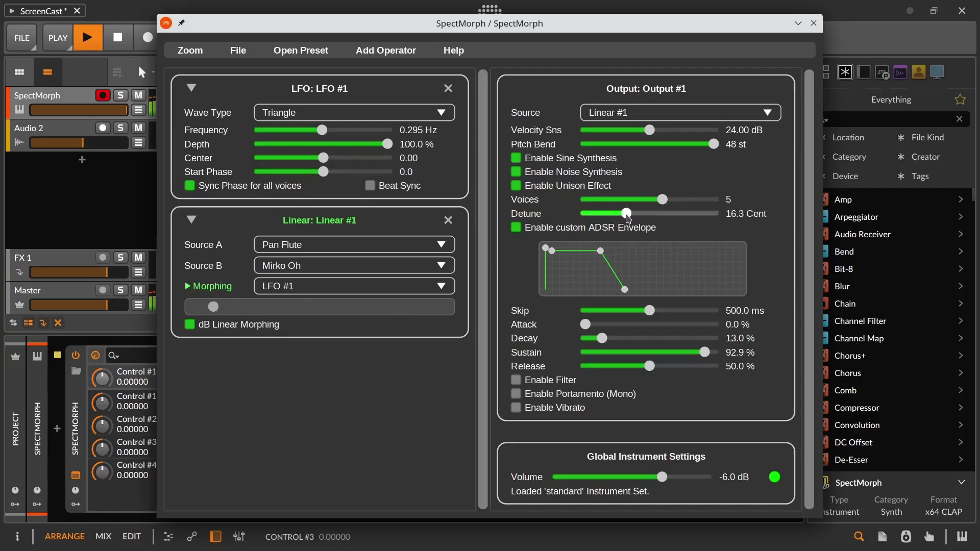
# Set the linear morph's Source A to Alto Saxophone and Source B to Sven Ah, listen, and stop playback
pyautogui.click(417, 245)
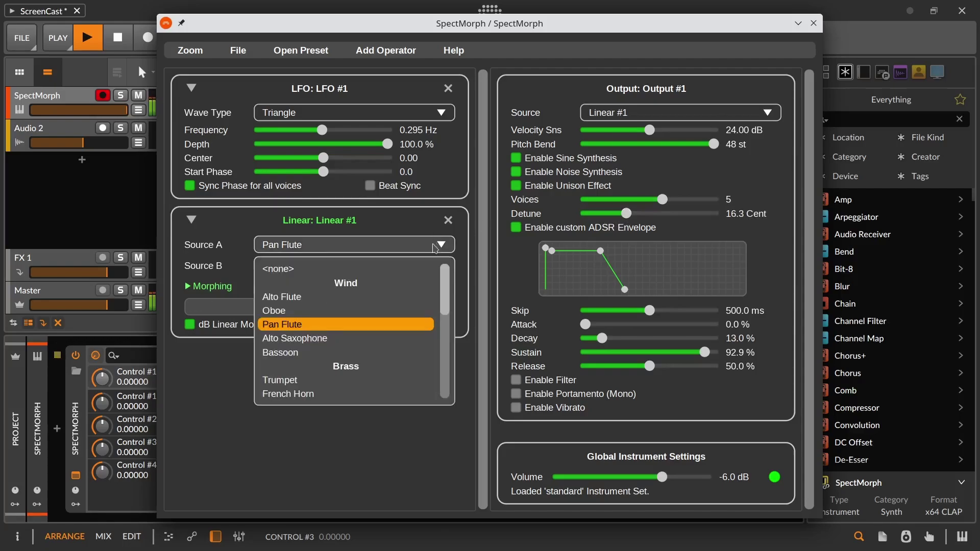
pyautogui.click(377, 338)
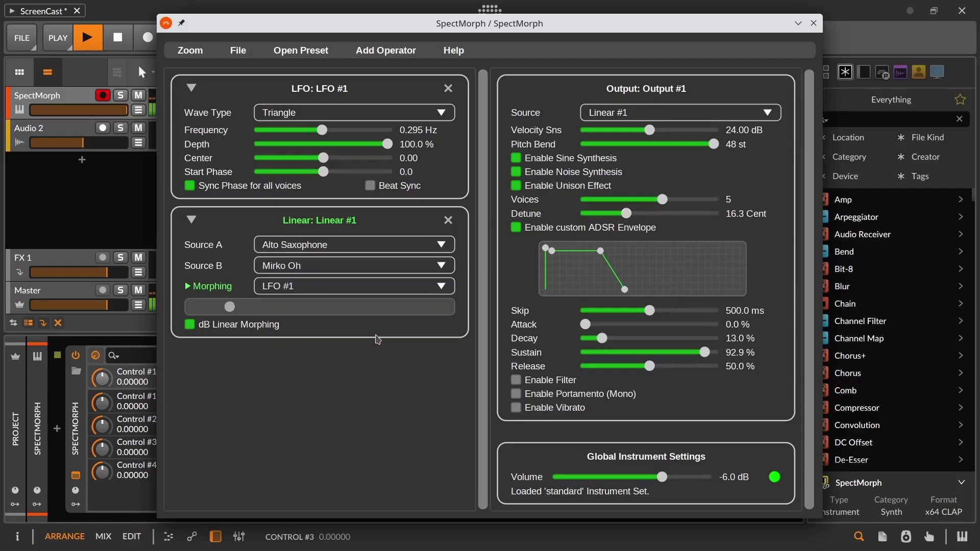
pyautogui.click(418, 270)
pyautogui.scroll(-2, 358, 337)
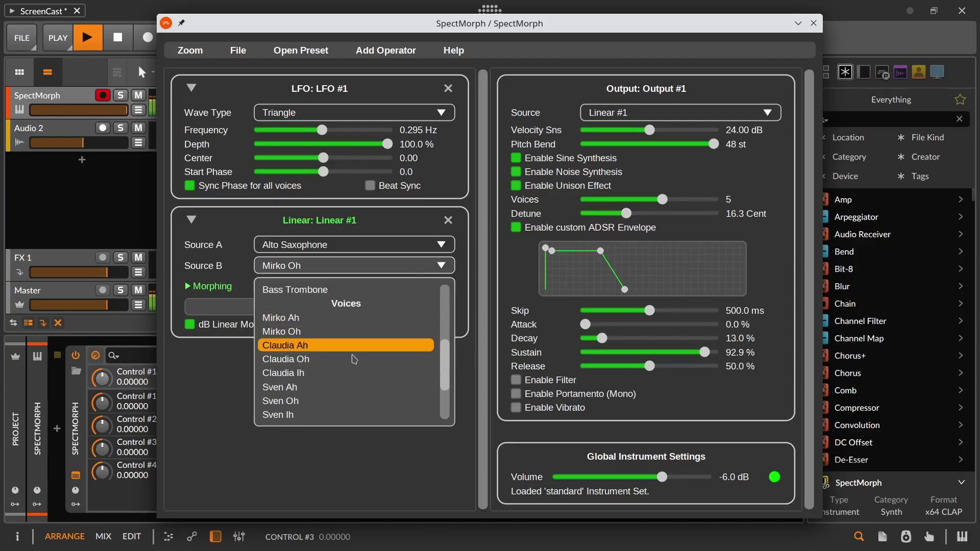
pyautogui.click(351, 387)
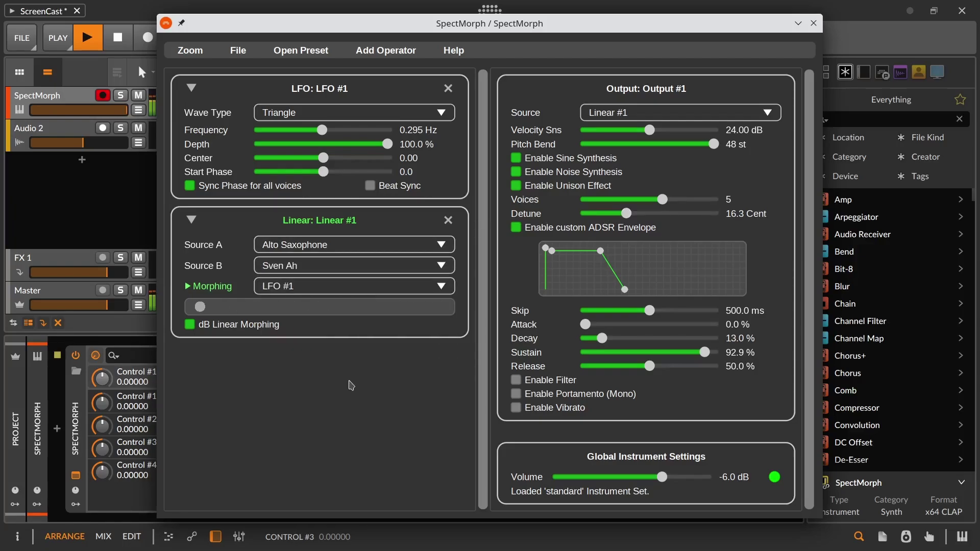
pyautogui.press('space')
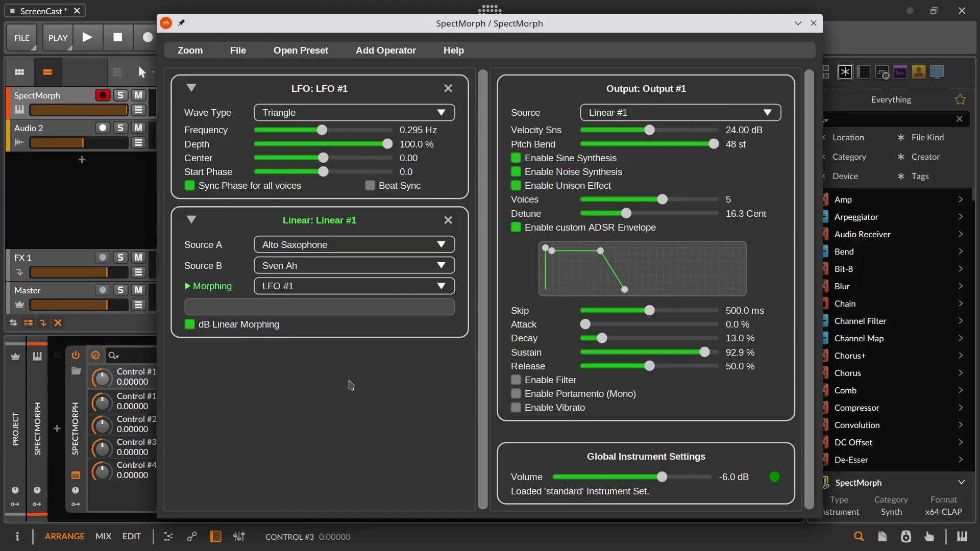
# Enable the output filter and set its decay to 43.4 %, cutoff 569.7 Hz, depth 32.2 st, drive 7.0 dB and resonance 31.9 % during playback
pyautogui.click(516, 381)
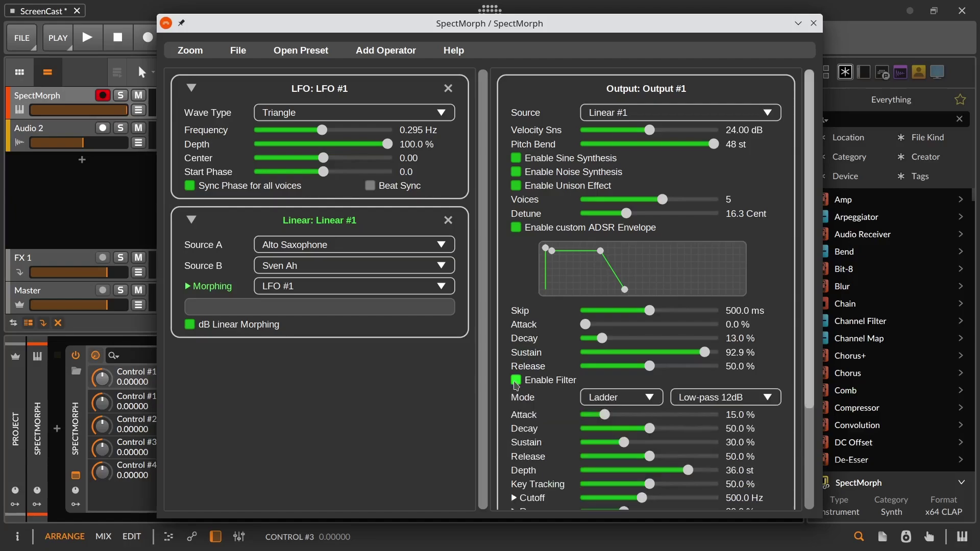
pyautogui.press('space')
pyautogui.scroll(-3, 559, 424)
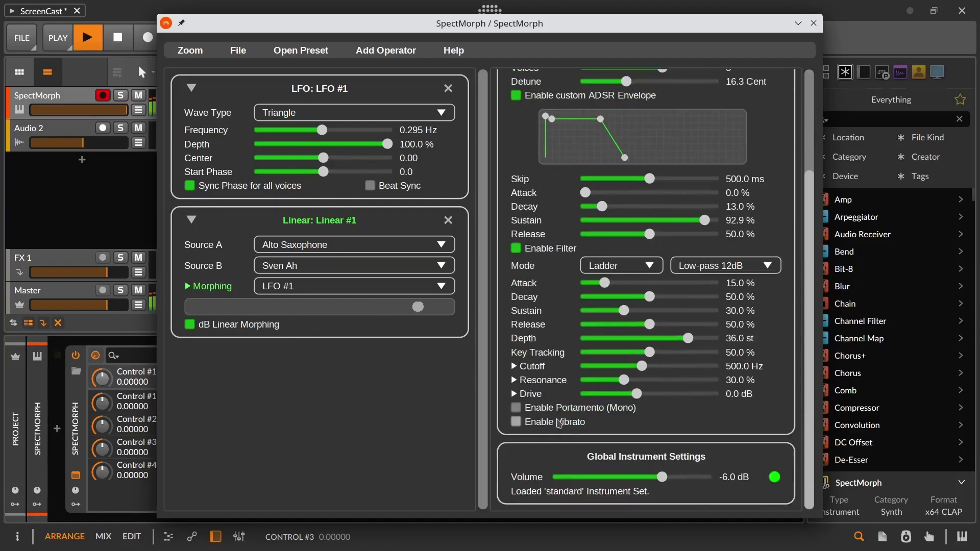
pyautogui.moveTo(649, 298)
pyautogui.mouseDown()
pyautogui.moveTo(590, 305)
pyautogui.moveTo(641, 310)
pyautogui.mouseUp()
pyautogui.moveTo(642, 367)
pyautogui.mouseDown()
pyautogui.moveTo(592, 373)
pyautogui.moveTo(650, 372)
pyautogui.mouseUp()
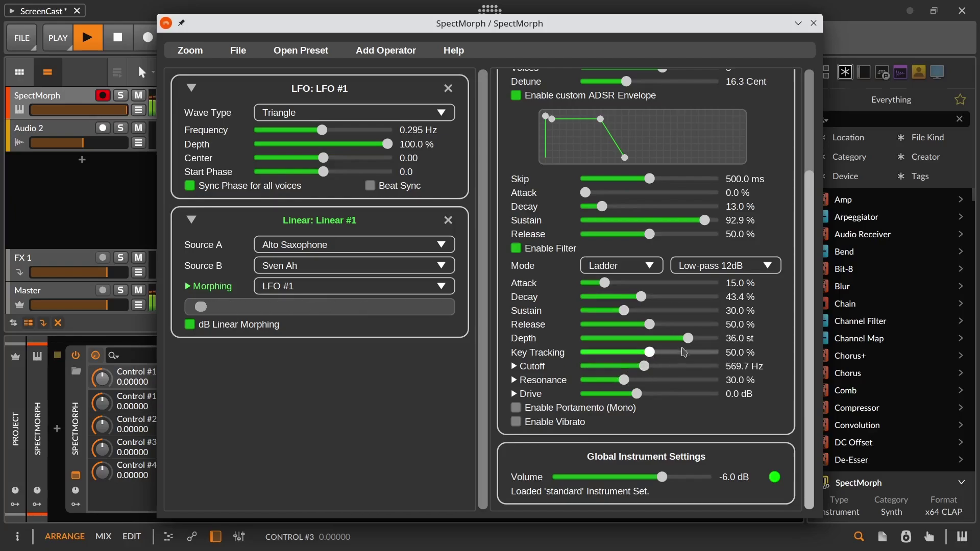
pyautogui.moveTo(687, 339)
pyautogui.mouseDown()
pyautogui.moveTo(632, 346)
pyautogui.moveTo(684, 342)
pyautogui.mouseUp()
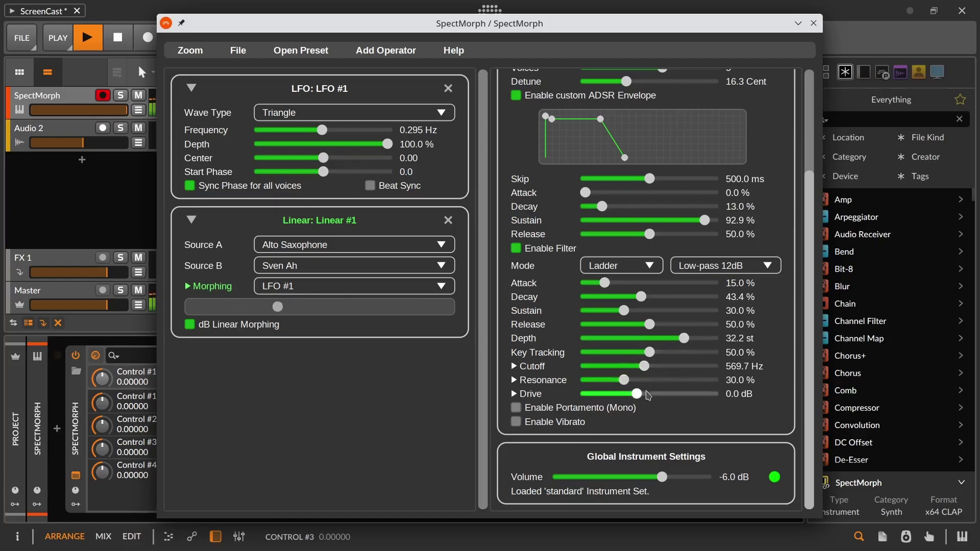
pyautogui.moveTo(640, 394)
pyautogui.mouseDown()
pyautogui.moveTo(679, 398)
pyautogui.moveTo(653, 398)
pyautogui.moveTo(648, 382)
pyautogui.moveTo(707, 390)
pyautogui.moveTo(628, 389)
pyautogui.mouseUp()
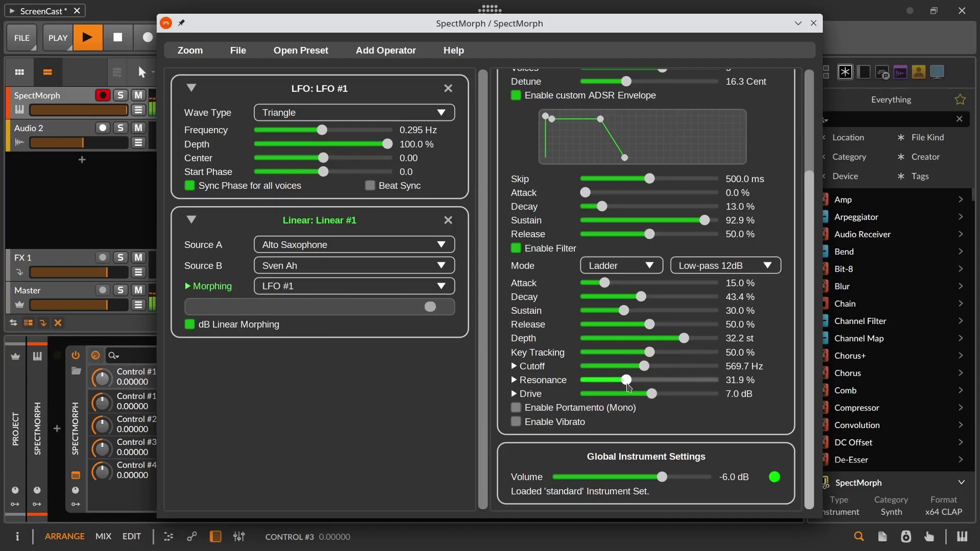
pyautogui.press('space')
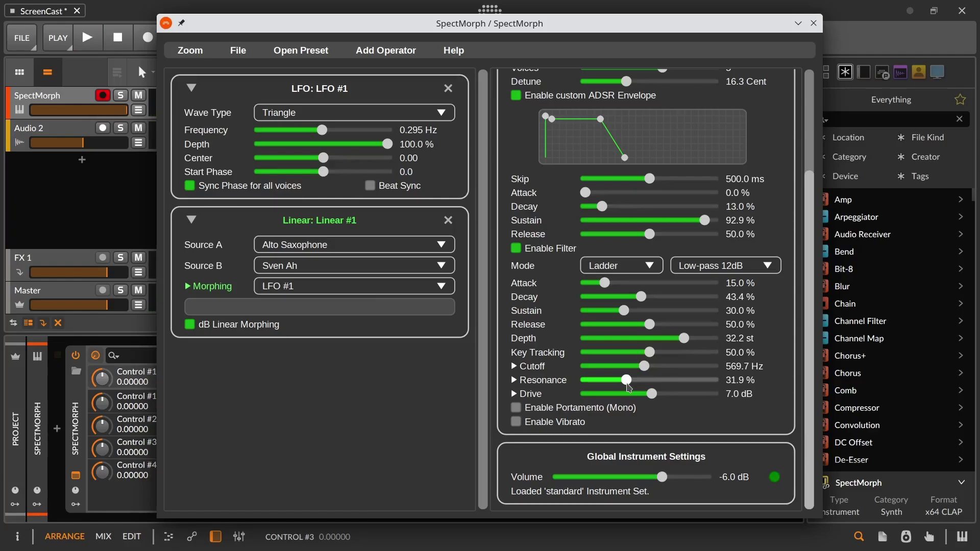
# Compare the ladder filter's Low-pass 6dB and 24dB slopes during playback, set it to Low-pass 18dB, and stop playback
pyautogui.click(632, 271)
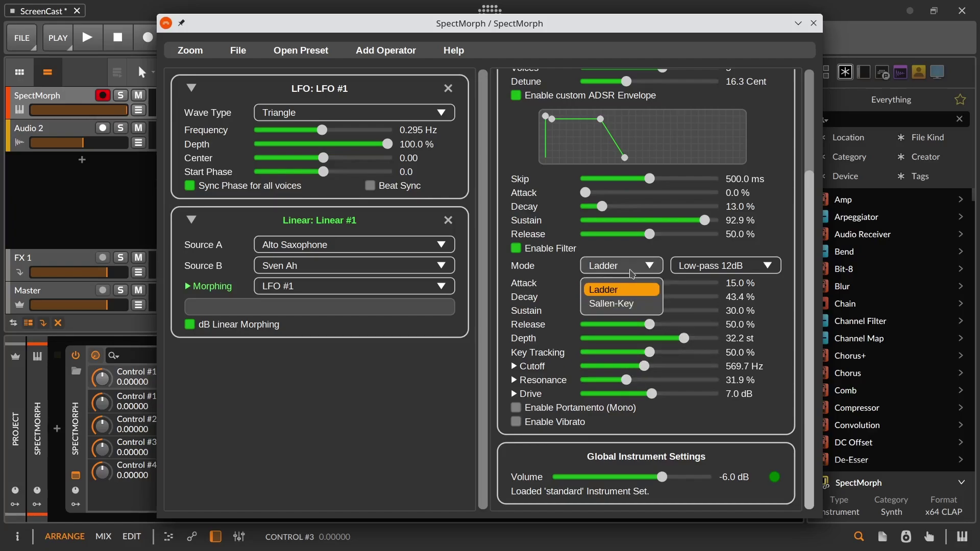
pyautogui.click(632, 271)
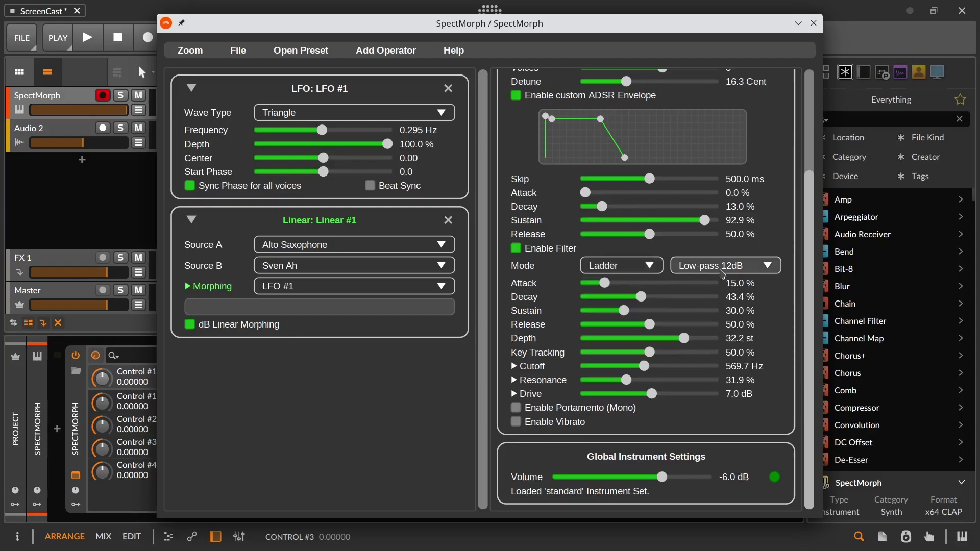
pyautogui.click(723, 267)
pyautogui.press('space')
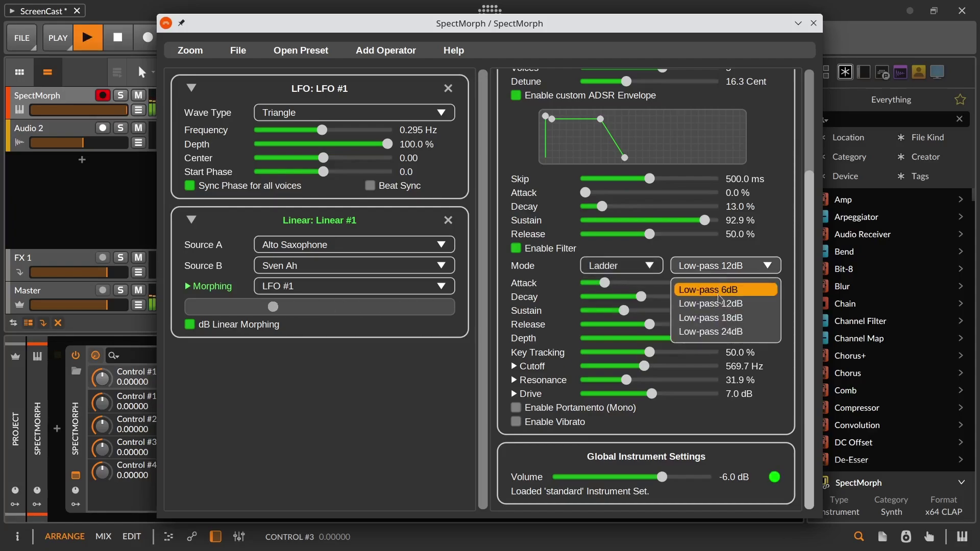
pyautogui.click(712, 290)
pyautogui.click(716, 267)
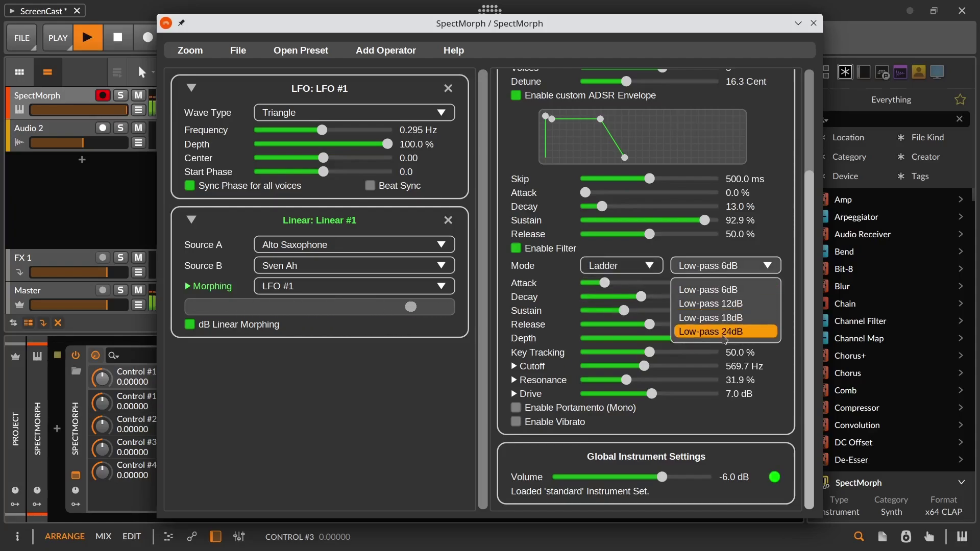
pyautogui.click(715, 330)
pyautogui.click(722, 266)
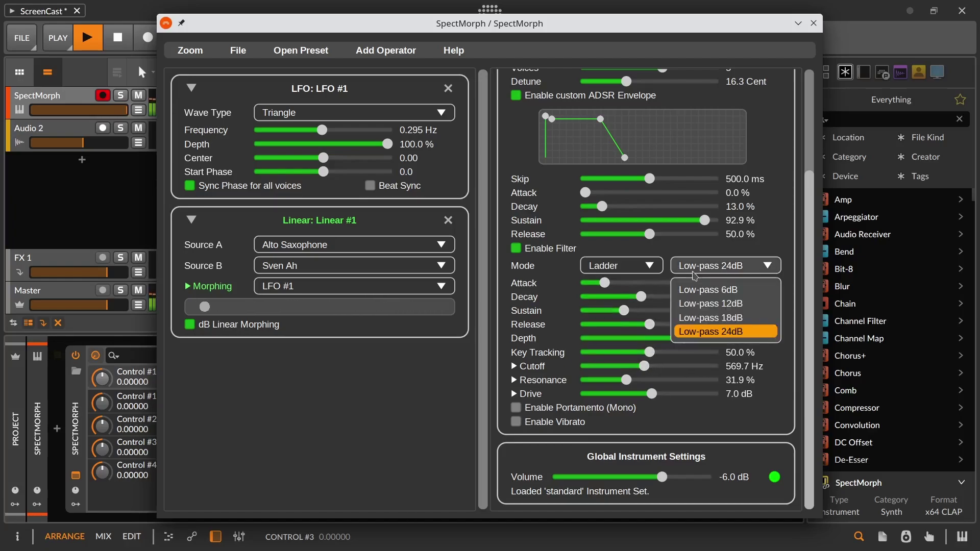
pyautogui.click(705, 317)
pyautogui.press('space')
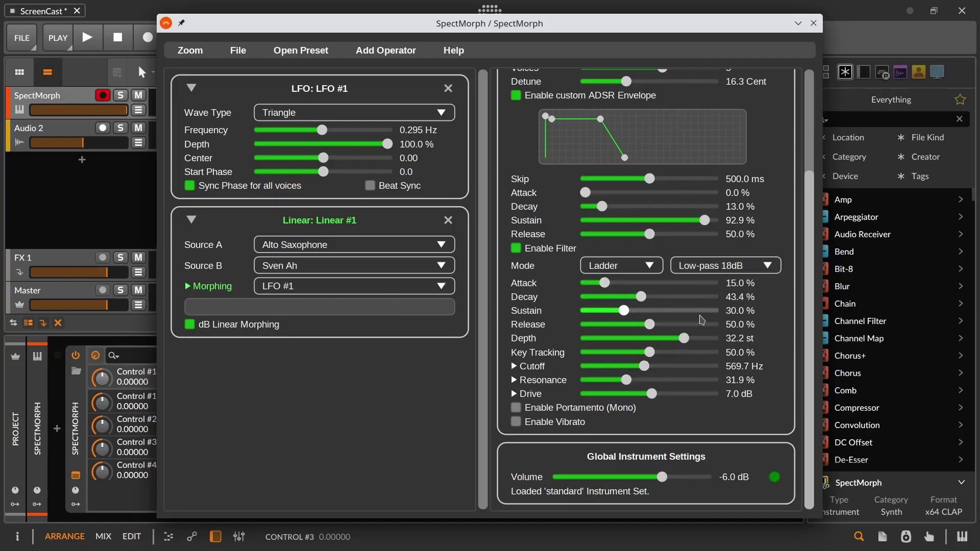
# Switch the output filter to Sallen-Key Band-pass 6dB, lower its cutoff to 437.9 Hz during playback, and stop playback
pyautogui.click(638, 268)
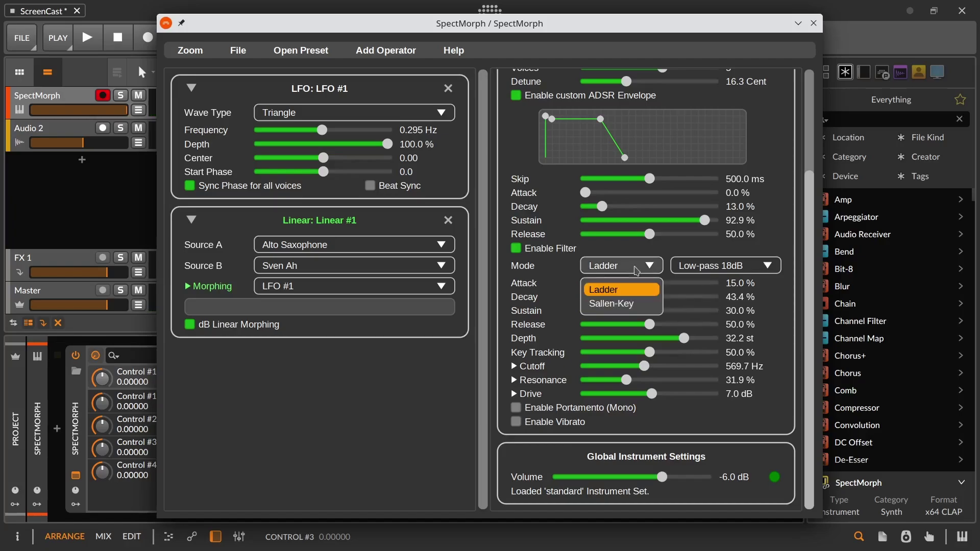
pyautogui.click(634, 304)
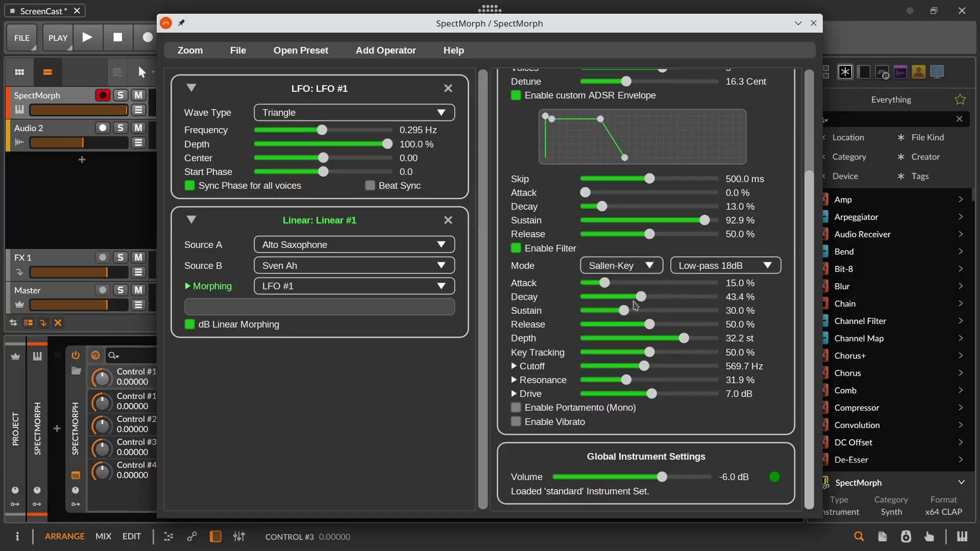
pyautogui.click(707, 266)
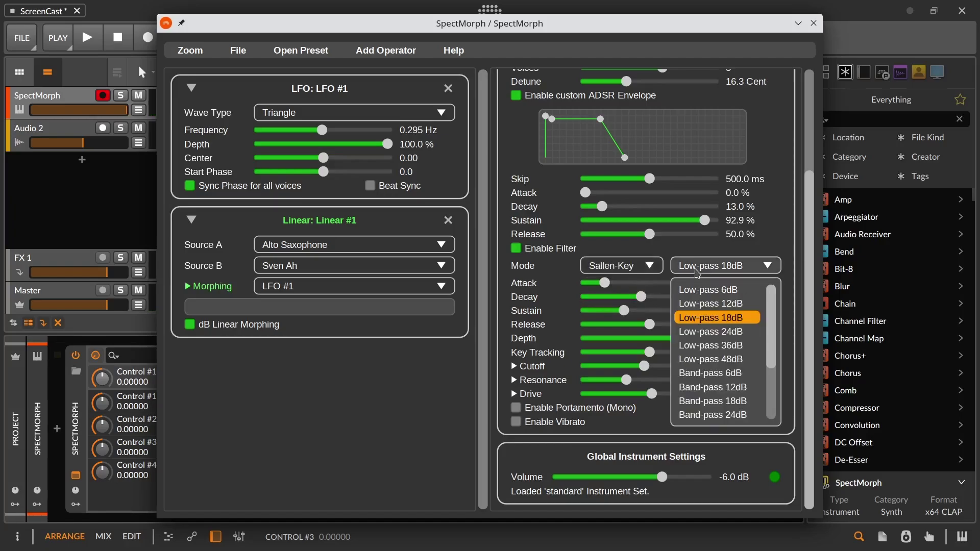
pyautogui.click(731, 382)
pyautogui.press('space')
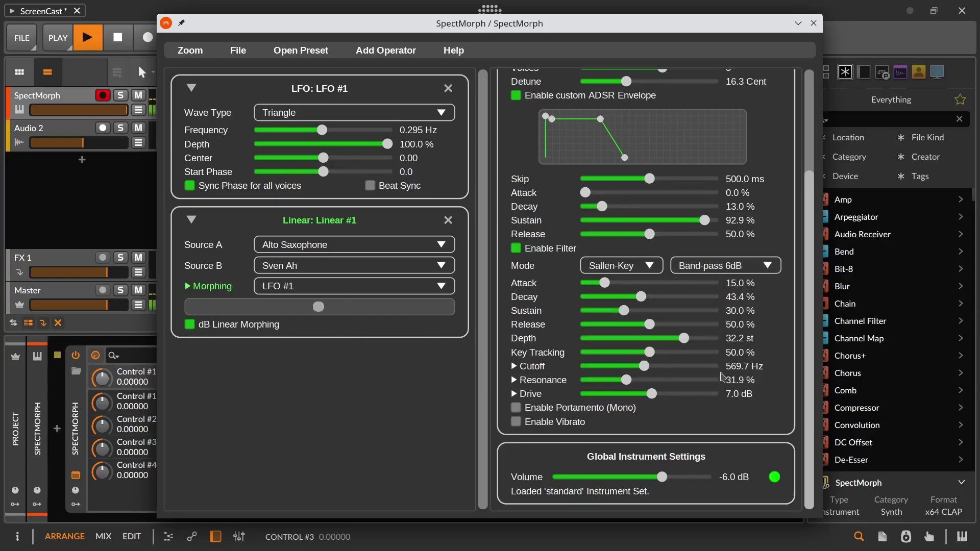
pyautogui.moveTo(644, 366)
pyautogui.mouseDown()
pyautogui.moveTo(604, 367)
pyautogui.moveTo(642, 371)
pyautogui.mouseUp()
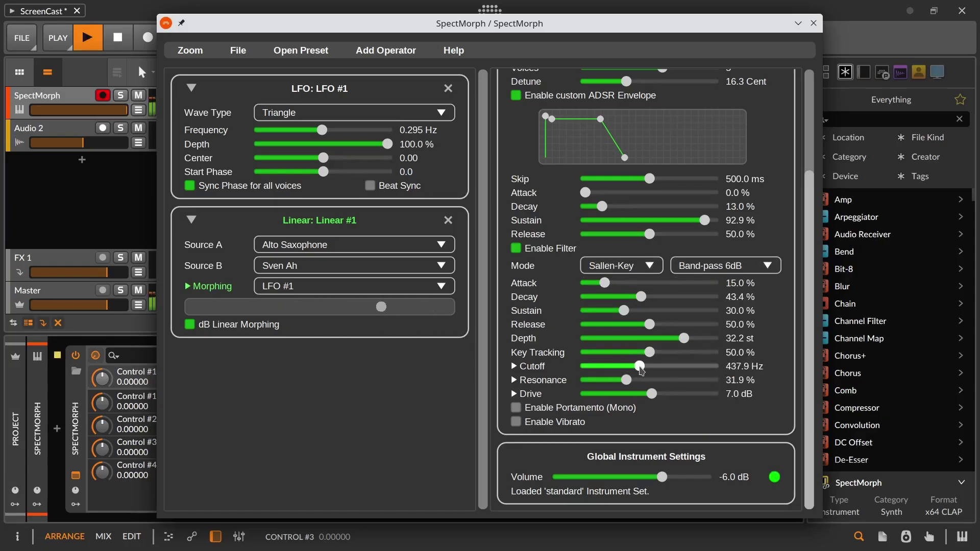
pyautogui.press('space')
# Change the Sallen-Key filter's type to Low-pass 18dB and audition the sound
pyautogui.click(702, 267)
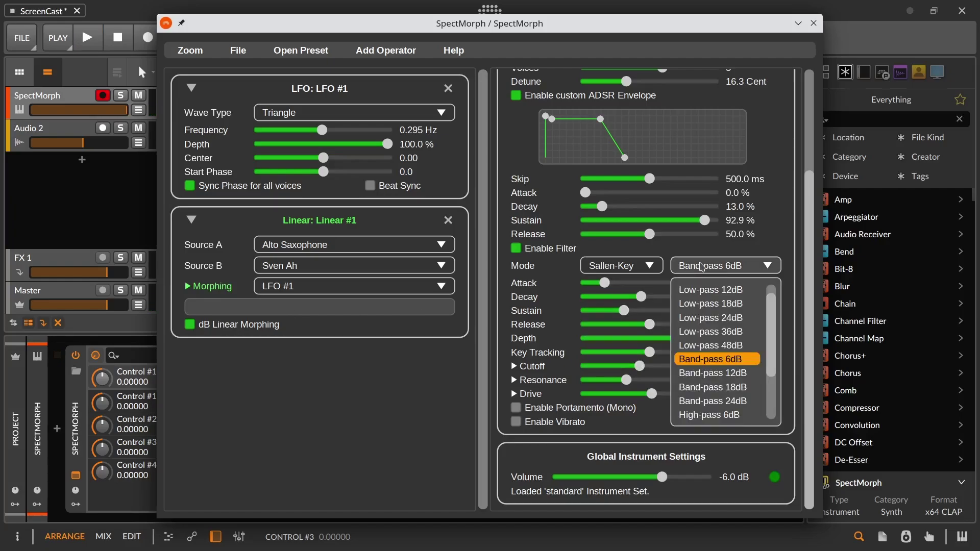
pyautogui.scroll(1, 710, 289)
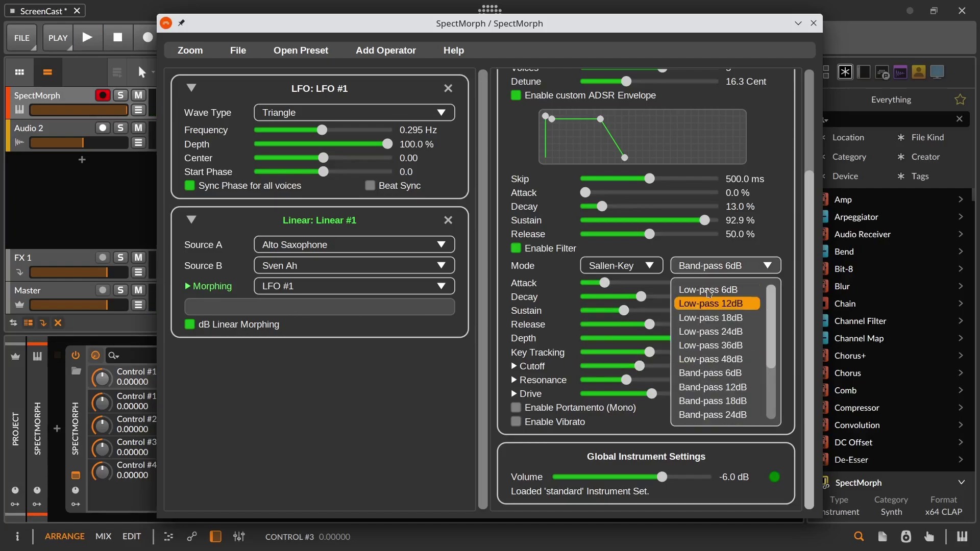
pyautogui.click(714, 319)
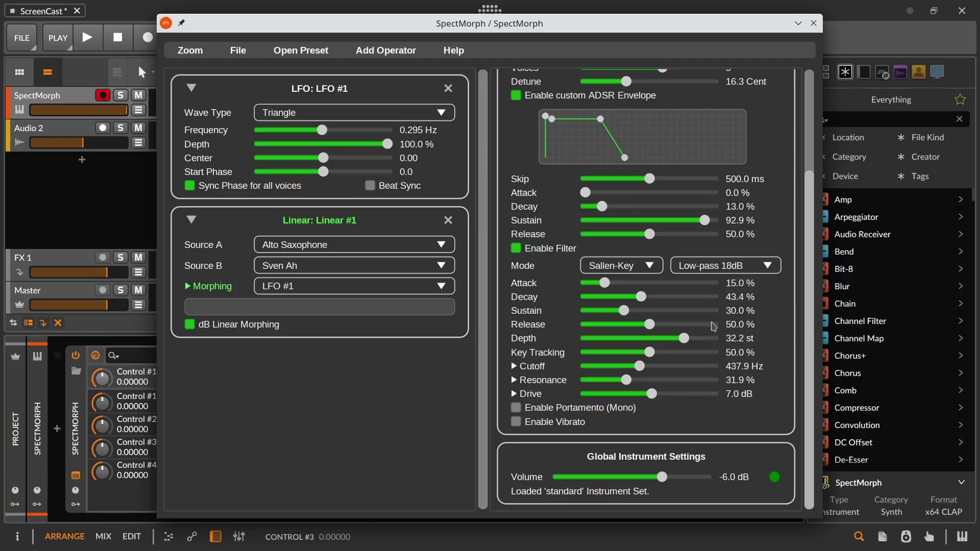
pyautogui.press('space')
# Set the linear morph's Morphing controller to Gui Slider, adjust Morphing to 0.11 during playback, and stop playback
pyautogui.click(188, 293)
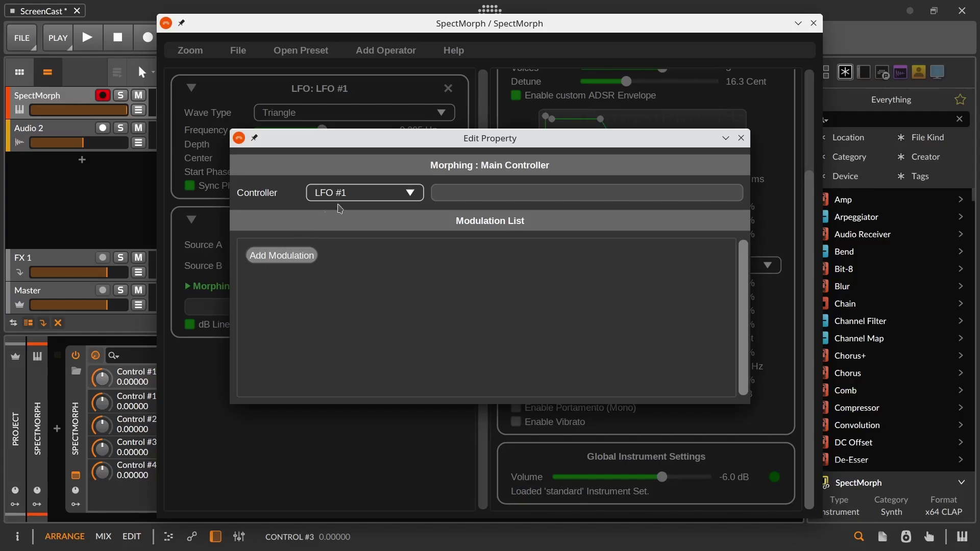
pyautogui.click(350, 197)
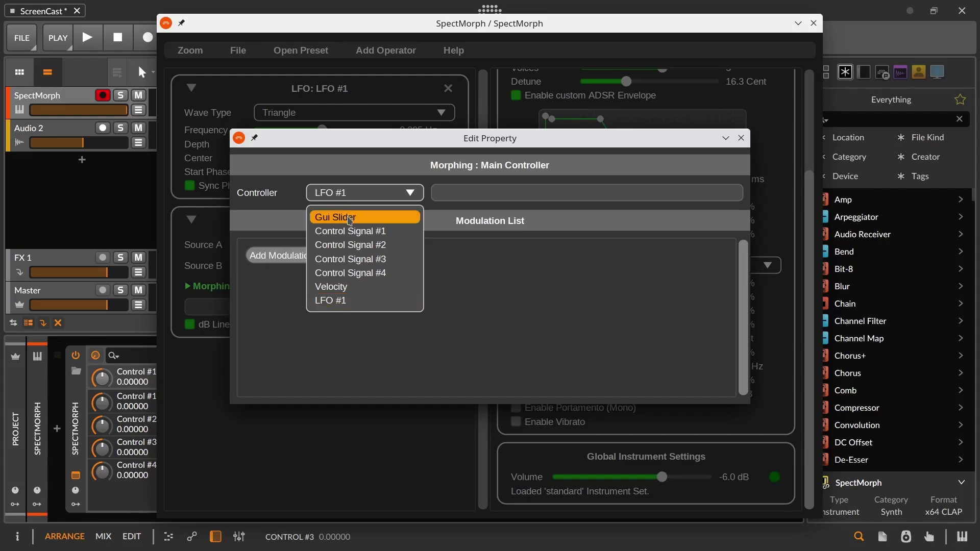
pyautogui.click(350, 219)
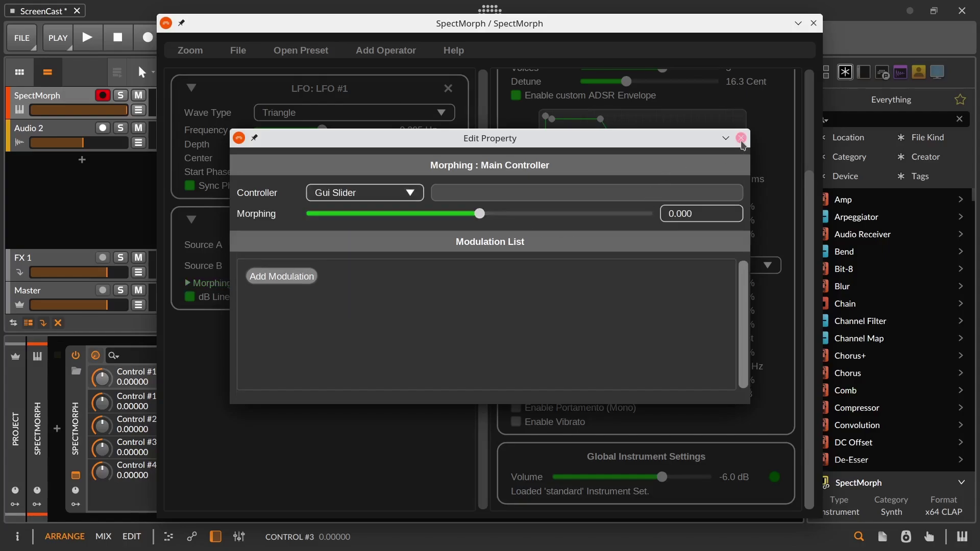
pyautogui.click(742, 138)
pyautogui.press('space')
pyautogui.moveTo(324, 284); pyautogui.dragTo(330, 329)
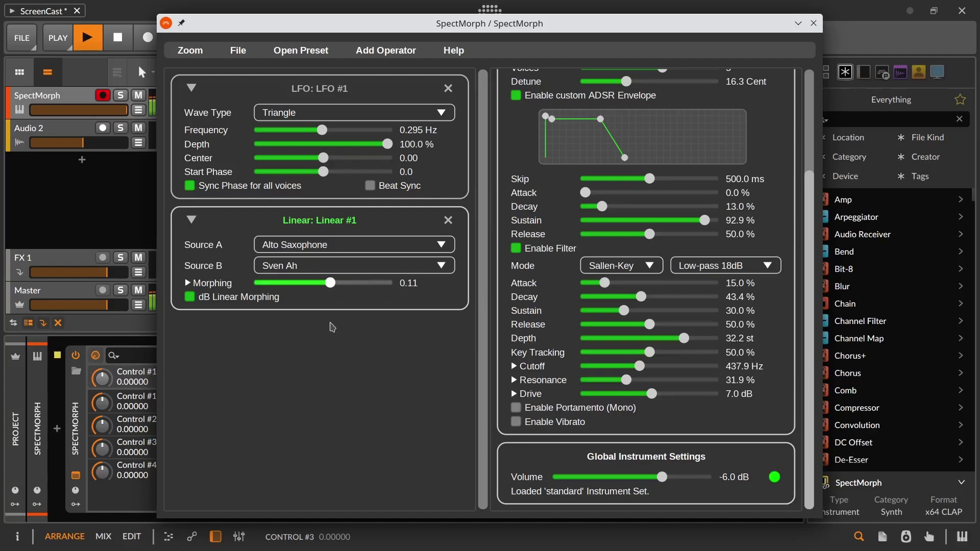
pyautogui.press('space')
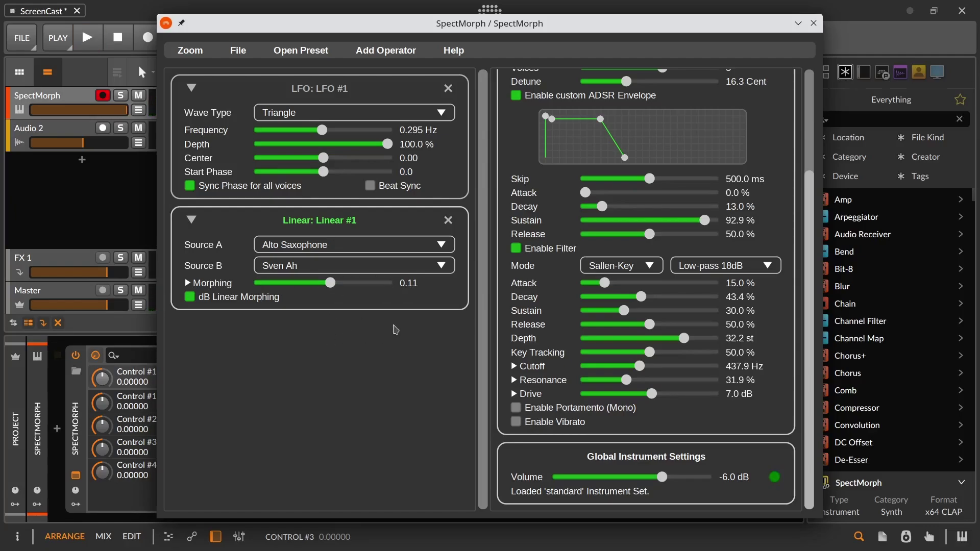
# Disable the output filter, lower the Morphing value to -1.00 during playback, and stop playback
pyautogui.scroll(3, 525, 254)
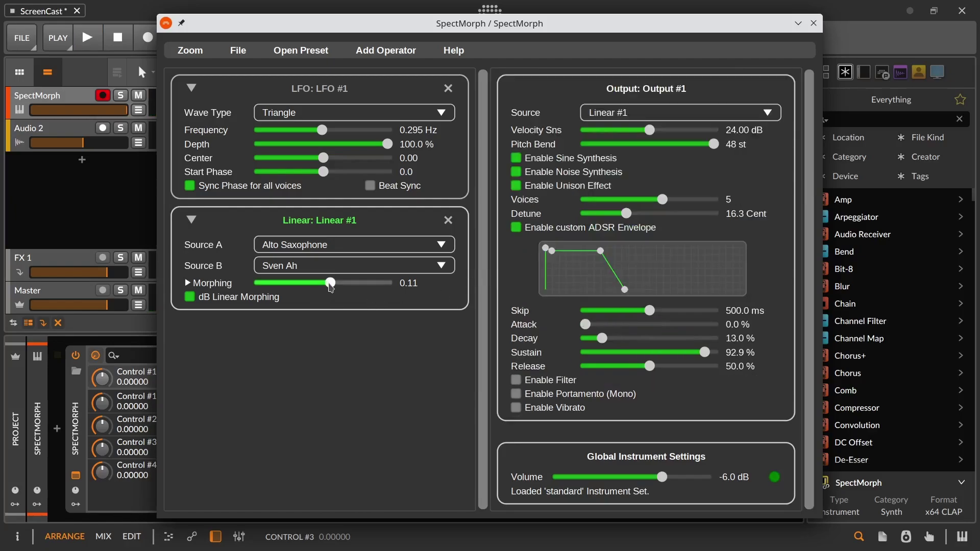
pyautogui.press('space')
pyautogui.moveTo(329, 285); pyautogui.dragTo(257, 300)
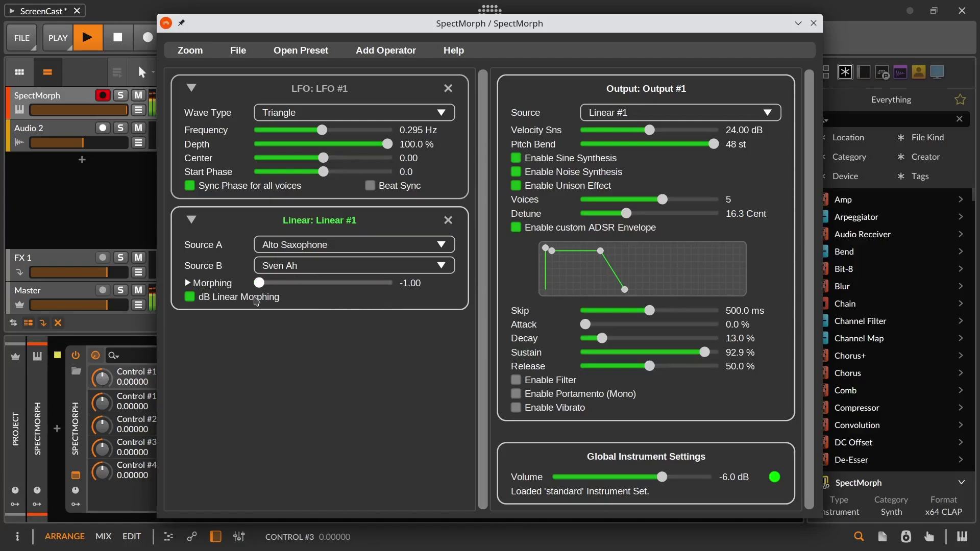
pyautogui.press('space')
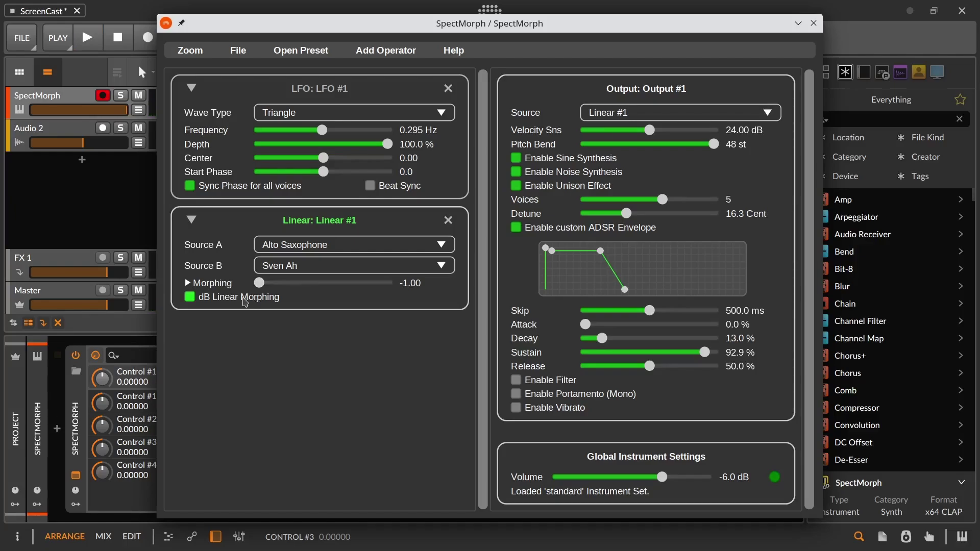
# Assign Control Signal #1 as the Morphing controller, adjust the device's Control #1 to -0.06667 during playback, and stop playback
pyautogui.click(230, 284)
pyautogui.click(353, 194)
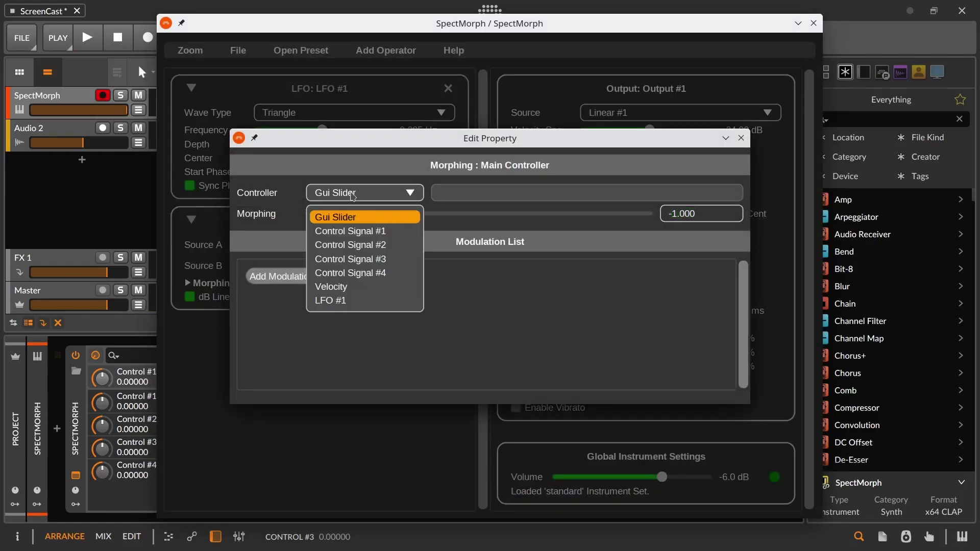
pyautogui.click(357, 233)
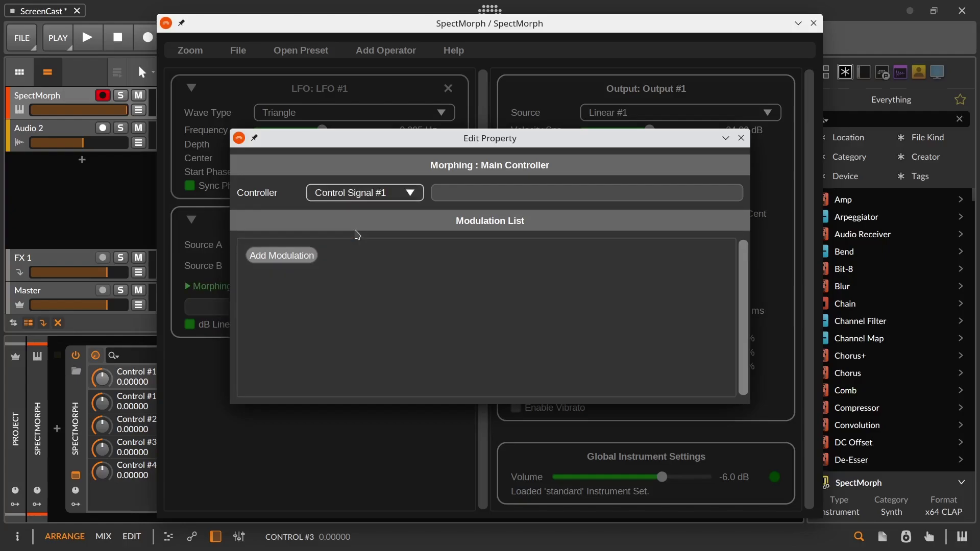
pyautogui.click(742, 138)
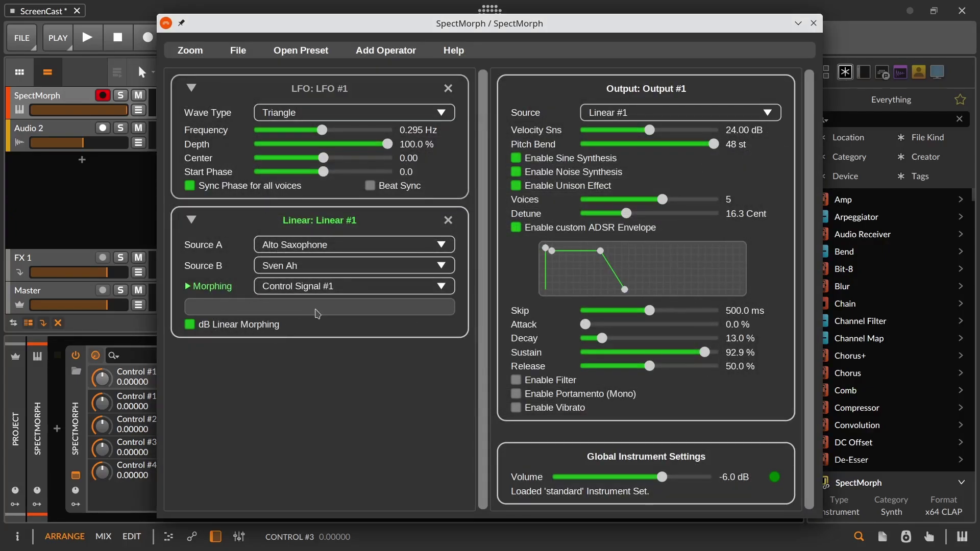
pyautogui.press('space')
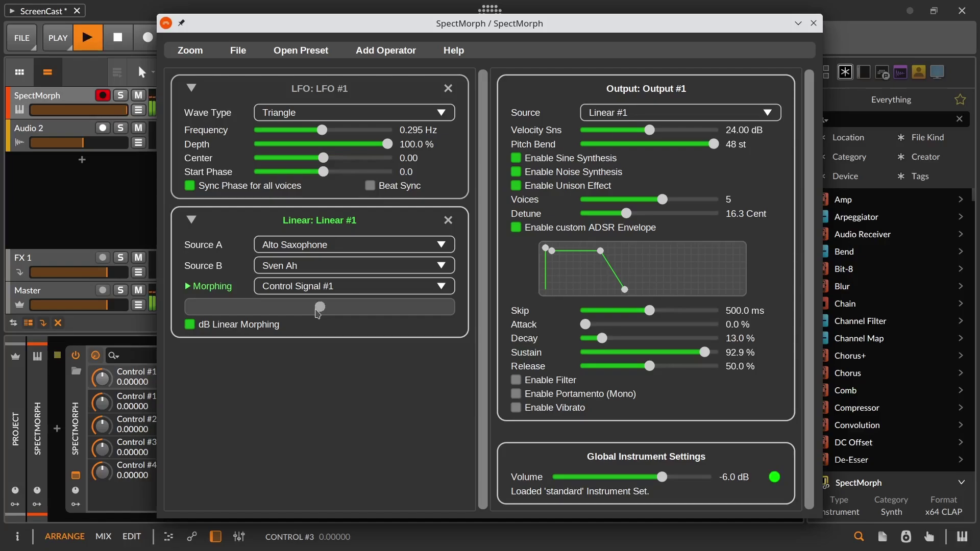
pyautogui.moveTo(102, 378); pyautogui.dragTo(102, 407)
pyautogui.press('space')
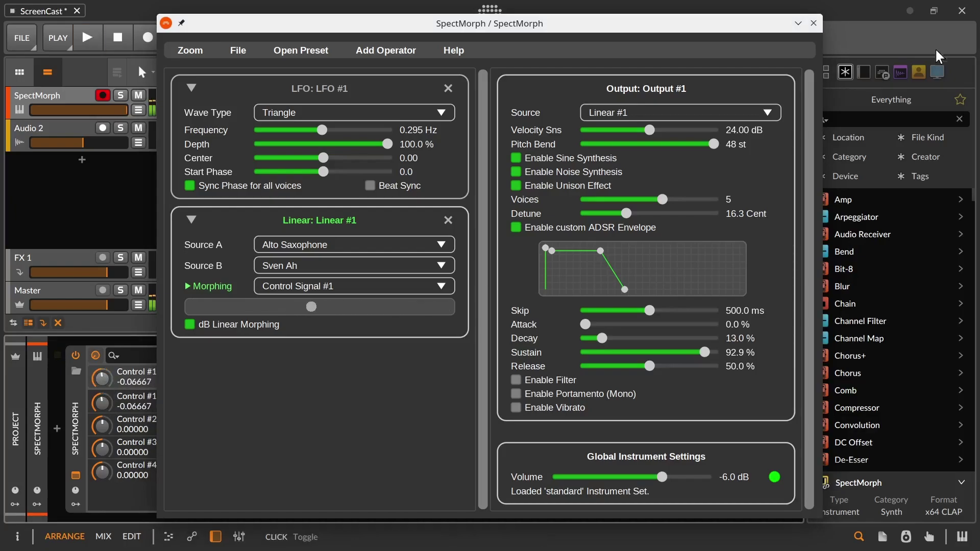
# Show the SpectMorph track's Control #1 automation and draw a curve rising to a peak just after beat 1.3 and falling to 0.00 % at the clip's end
pyautogui.click(813, 24)
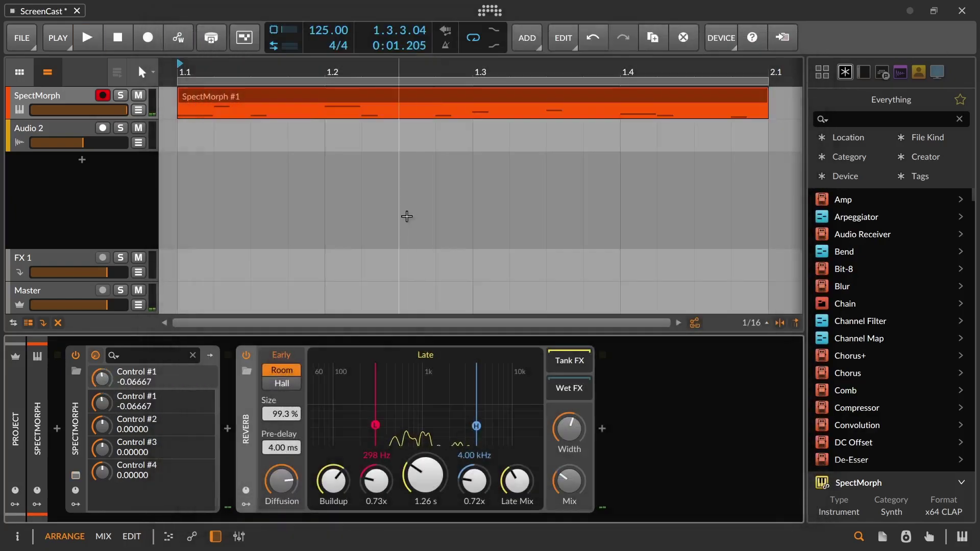
pyautogui.click(139, 110)
pyautogui.click(199, 153)
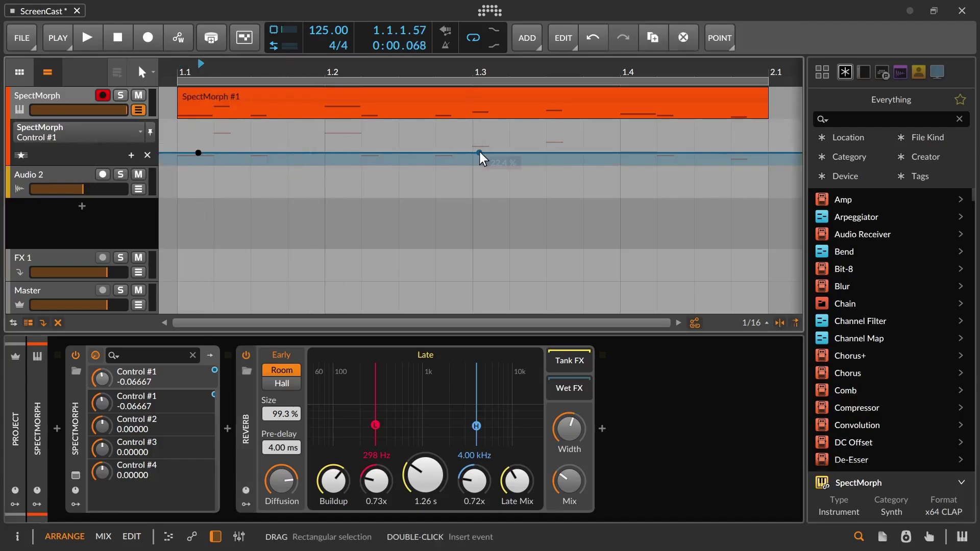
pyautogui.moveTo(479, 152); pyautogui.dragTo(491, 126)
pyautogui.press('space')
pyautogui.moveTo(768, 127); pyautogui.dragTo(769, 162)
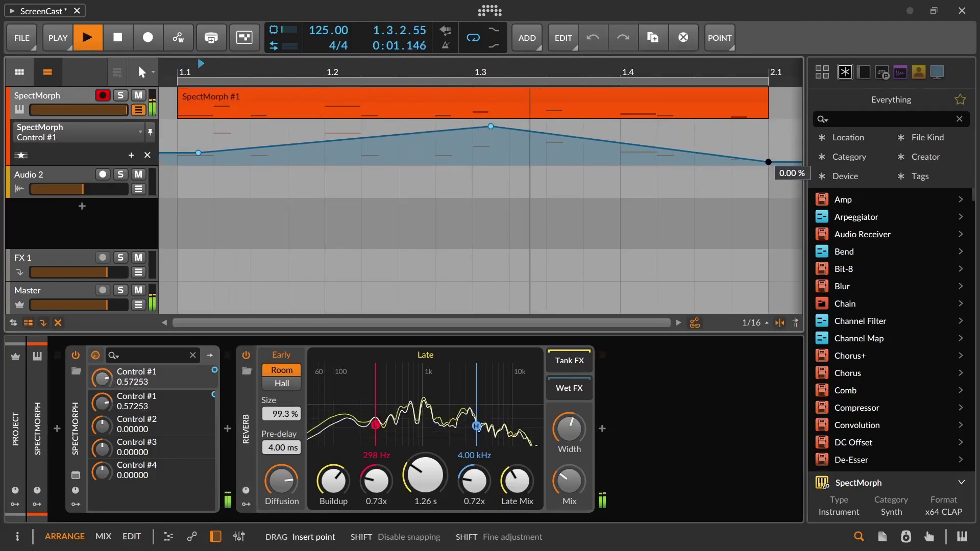
# Move the first automation point to the clip's start at 0.00 % and the peak to beat 1.4, and stop playback
pyautogui.moveTo(198, 153); pyautogui.dragTo(178, 162)
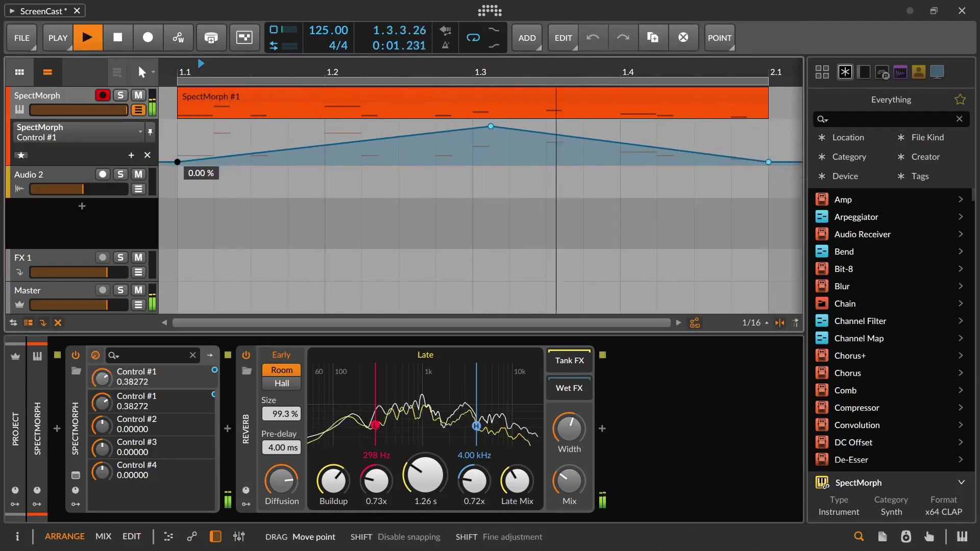
pyautogui.moveTo(491, 126); pyautogui.dragTo(621, 123)
pyautogui.press('space')
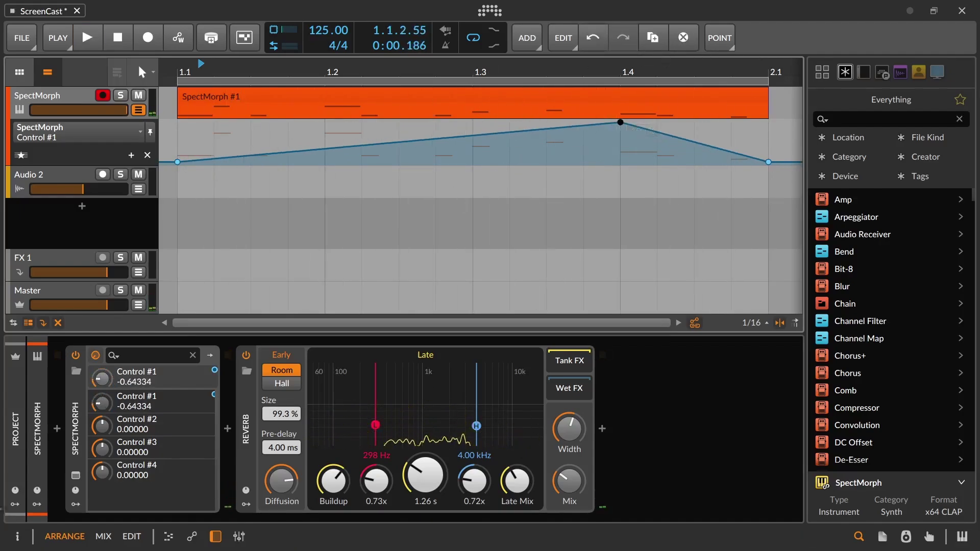
# Reopen the SpectMorph window, set the Morphing controller to LFO #1, listen to the result, and stop playback
pyautogui.click(76, 475)
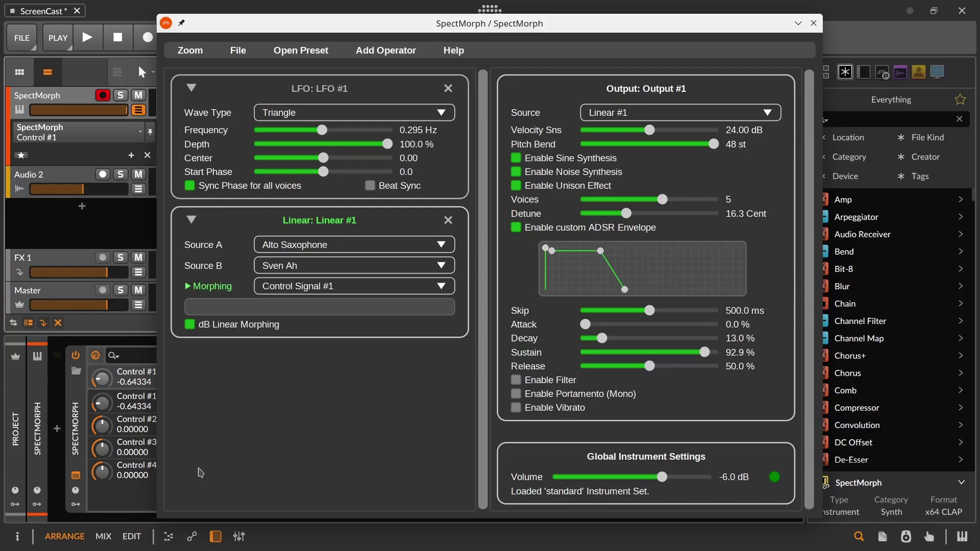
pyautogui.click(316, 294)
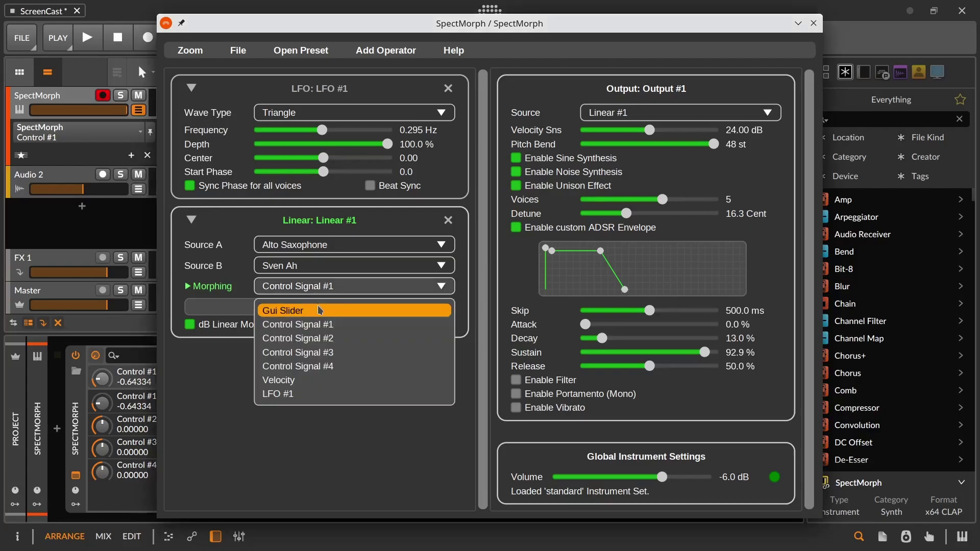
pyautogui.click(323, 393)
pyautogui.press('space')
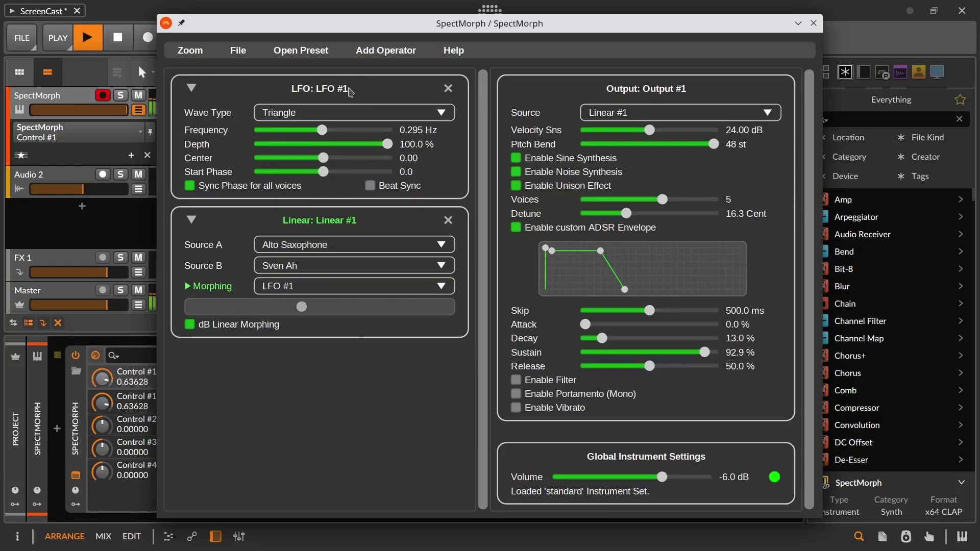
pyautogui.press('space')
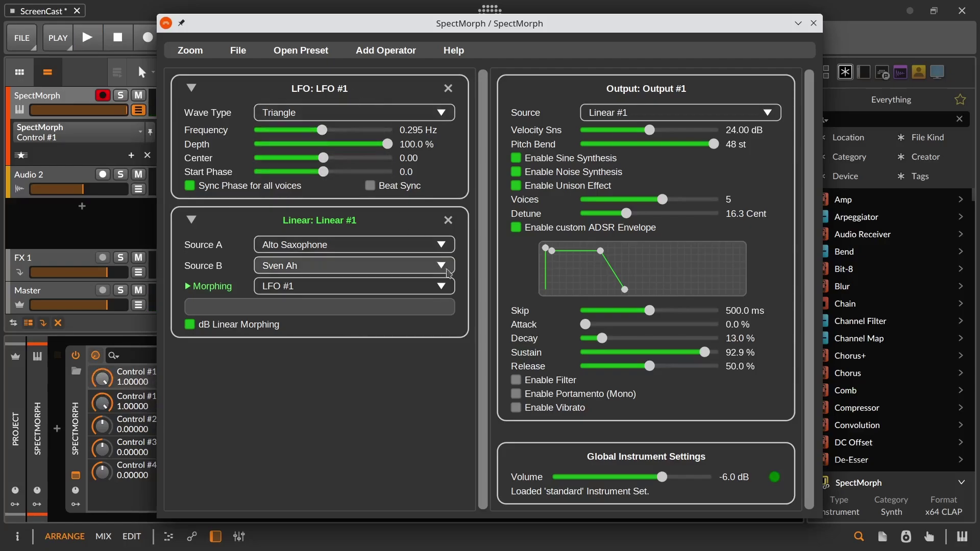
# Enable the output filter, assign Control Signal #1 as its cutoff's main controller, and audition the automated cutoff
pyautogui.click(516, 380)
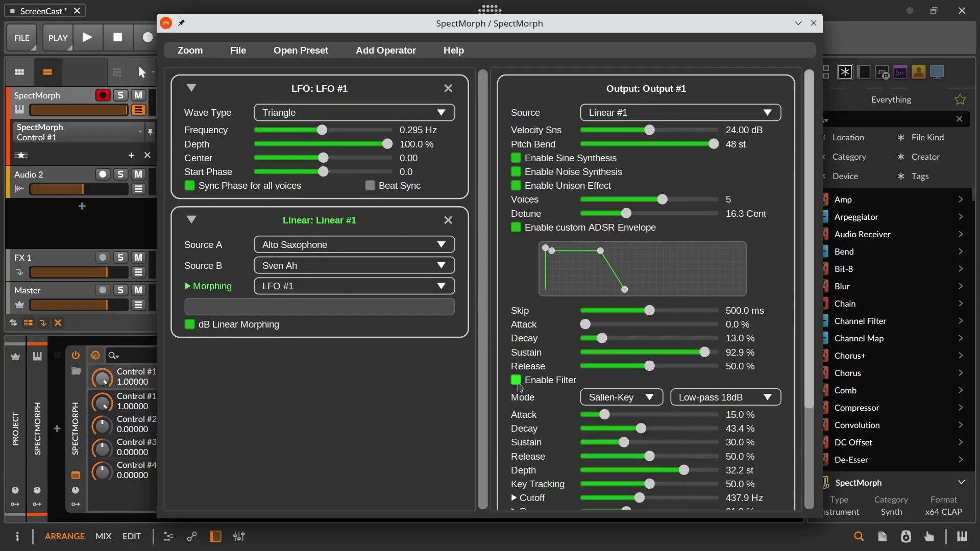
pyautogui.scroll(-5, 530, 380)
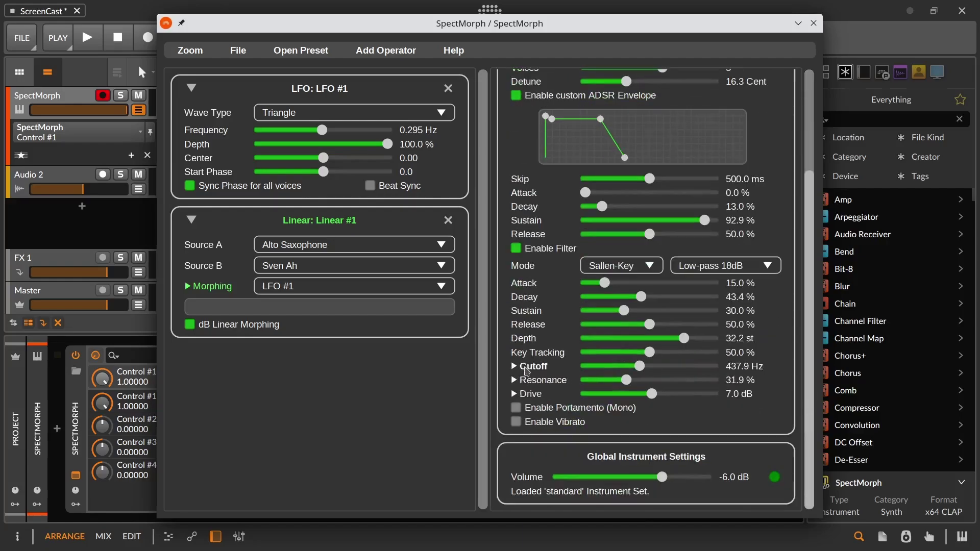
pyautogui.click(527, 371)
pyautogui.click(383, 196)
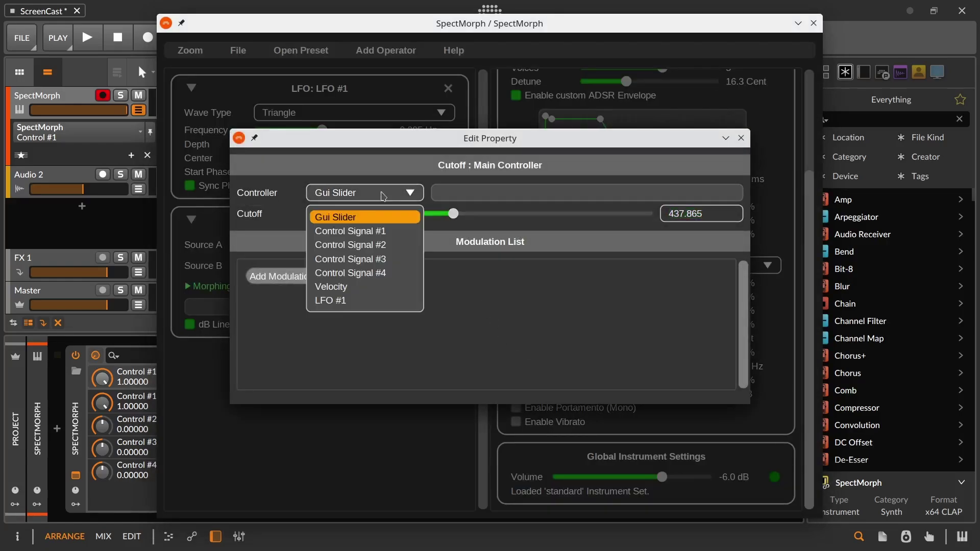
pyautogui.click(361, 231)
pyautogui.press('space')
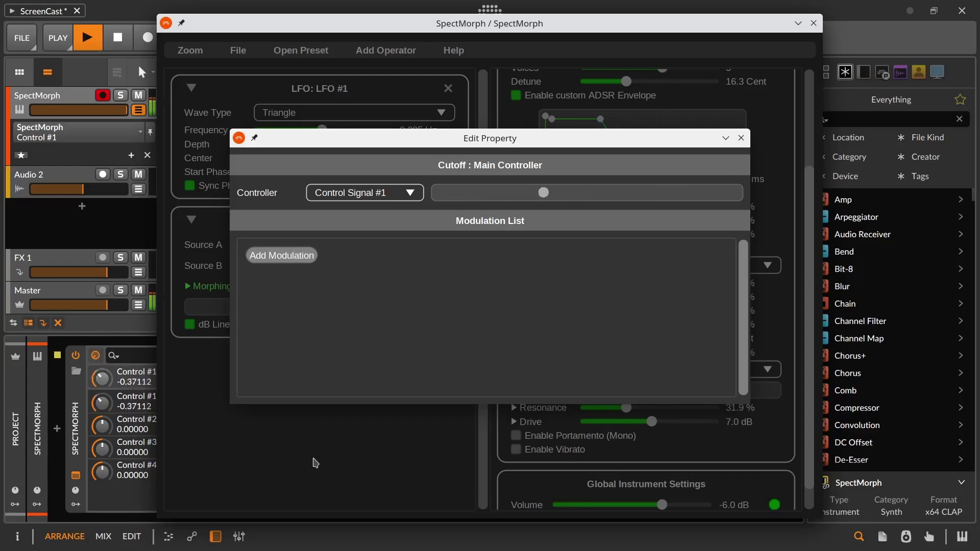
pyautogui.press('space')
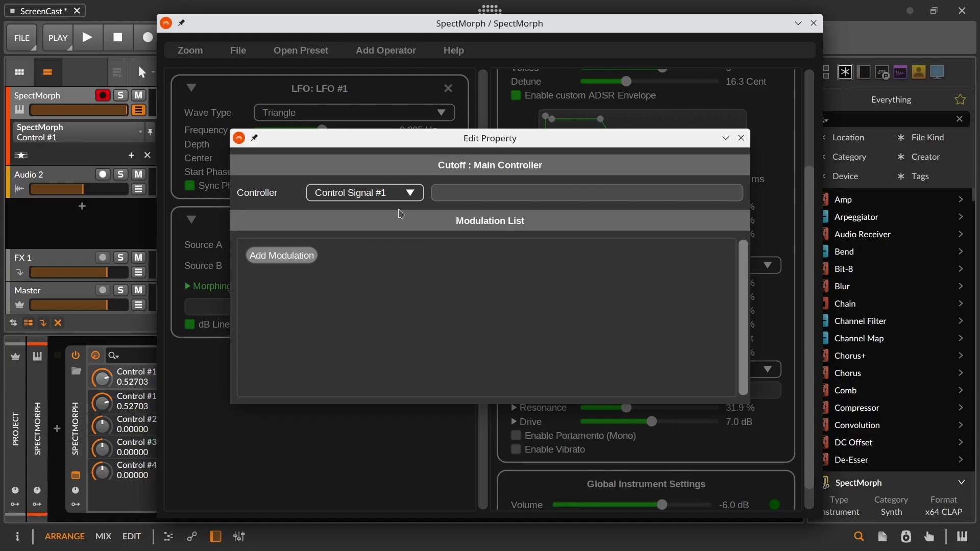
# Set the cutoff's main controller to Gui Slider and add a unipolar Control Signal #1 modulation of about 27
pyautogui.click(399, 193)
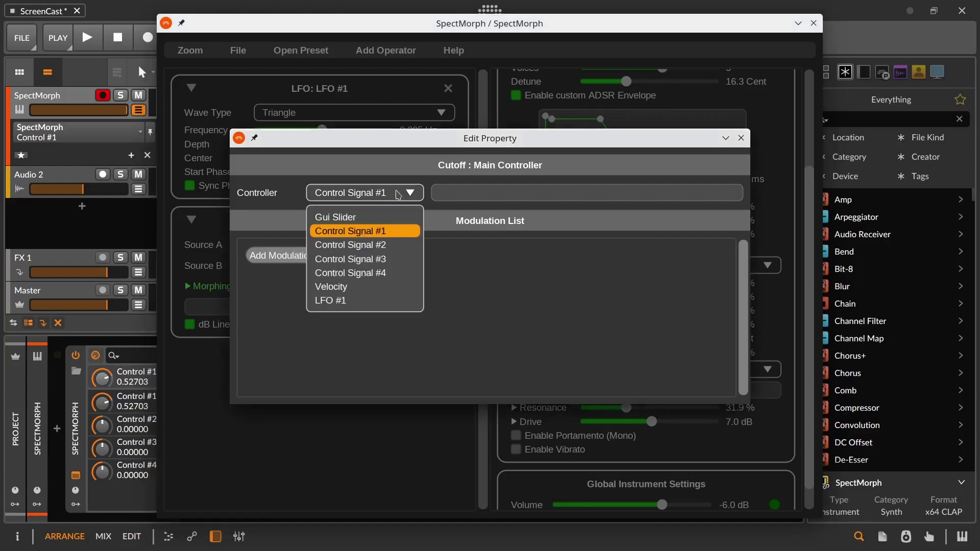
pyautogui.click(394, 218)
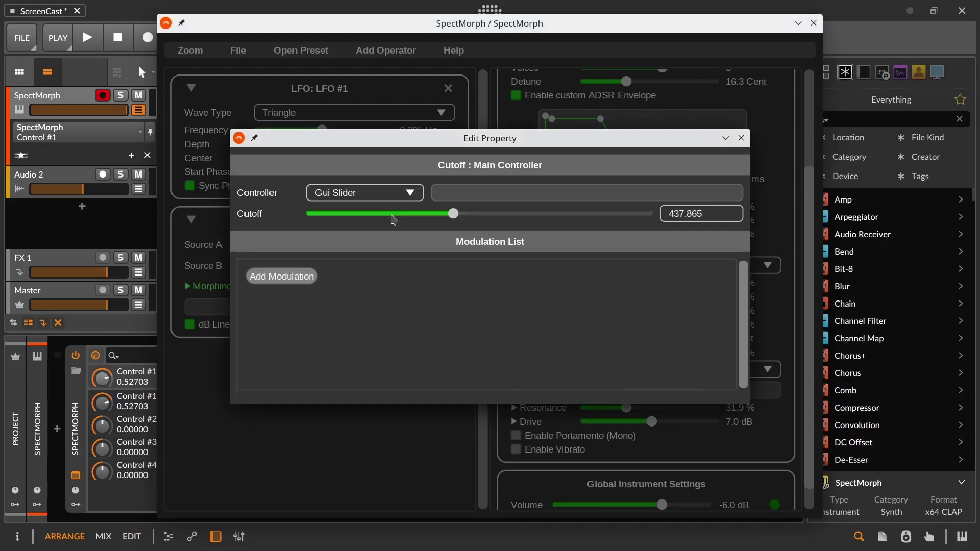
pyautogui.click(290, 278)
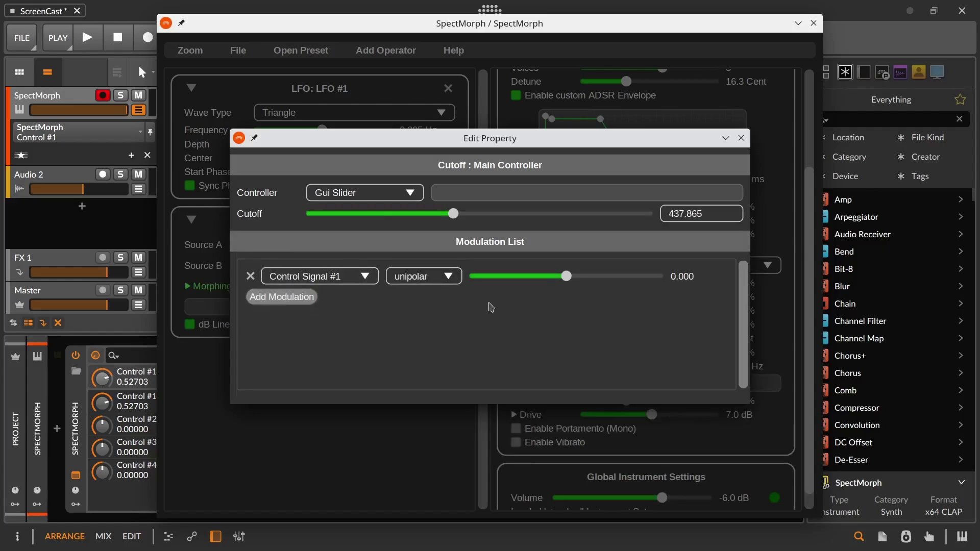
pyautogui.moveTo(568, 280); pyautogui.dragTo(588, 280)
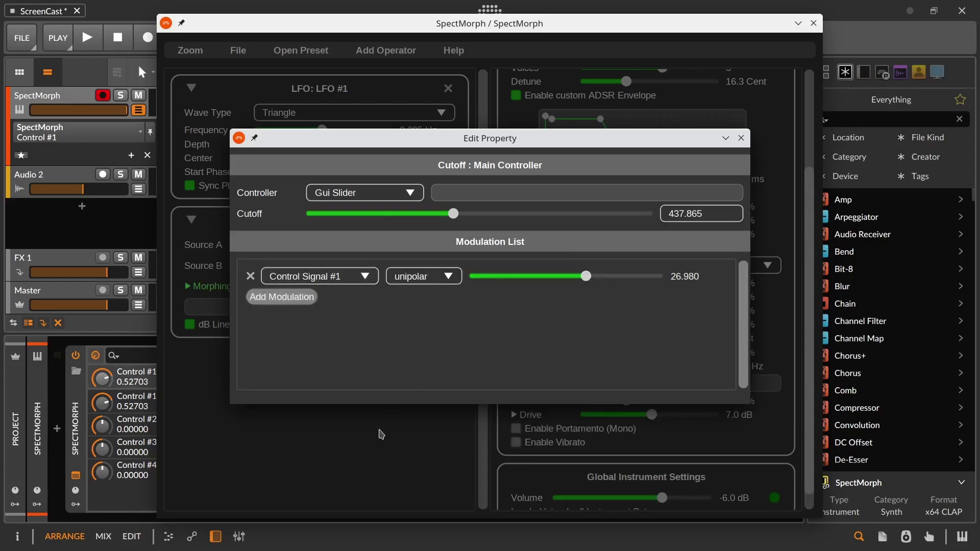
# Audition the modulated filter while lowering the base cutoff to about 182, and stop playback
pyautogui.press('space')
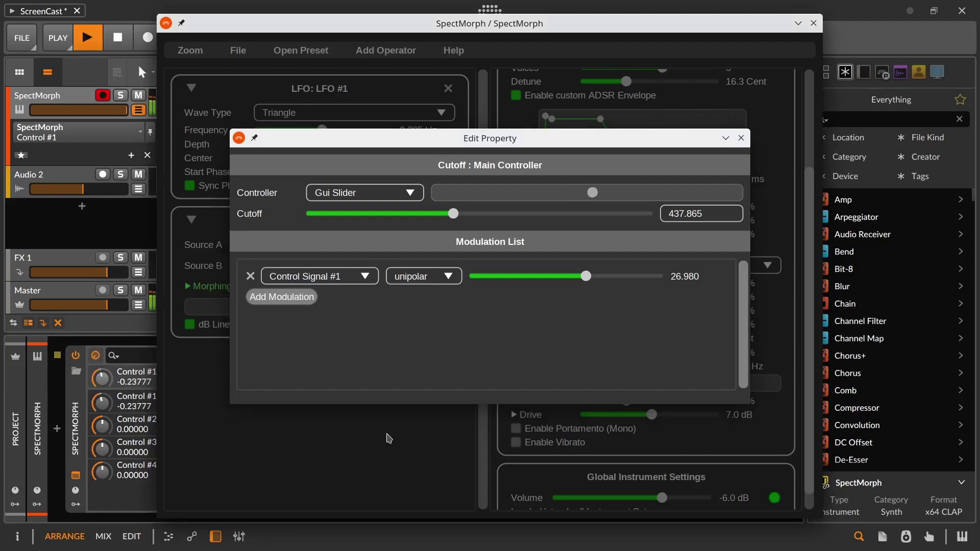
pyautogui.moveTo(453, 213); pyautogui.dragTo(412, 238)
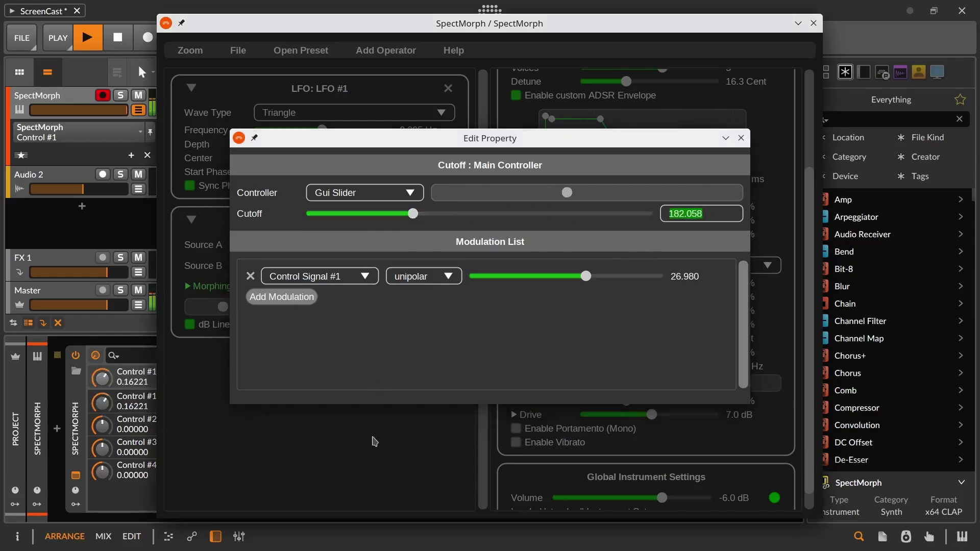
pyautogui.press('space')
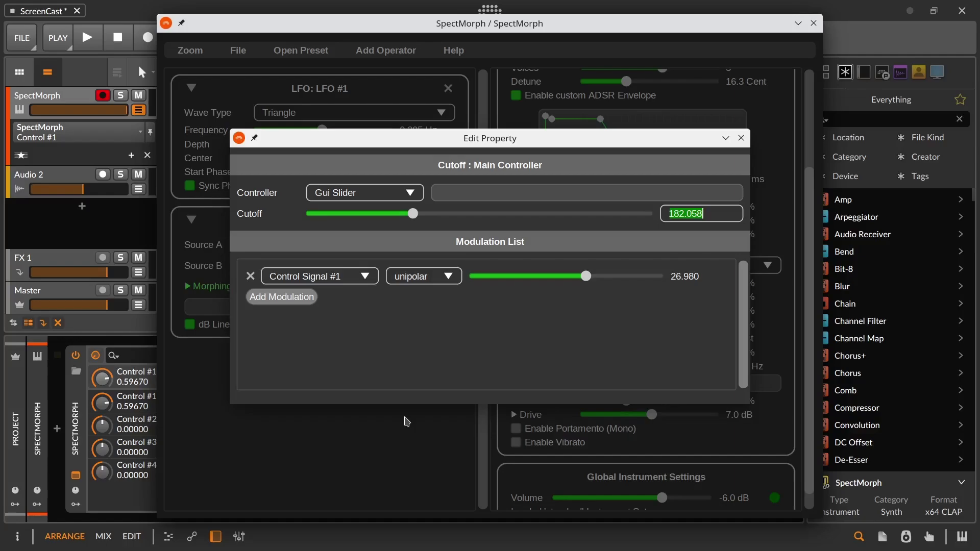
# Add three extra modulation entries to the cutoff and remove them again, keeping only the first one
pyautogui.click(303, 300)
pyautogui.click(292, 320)
pyautogui.click(292, 339)
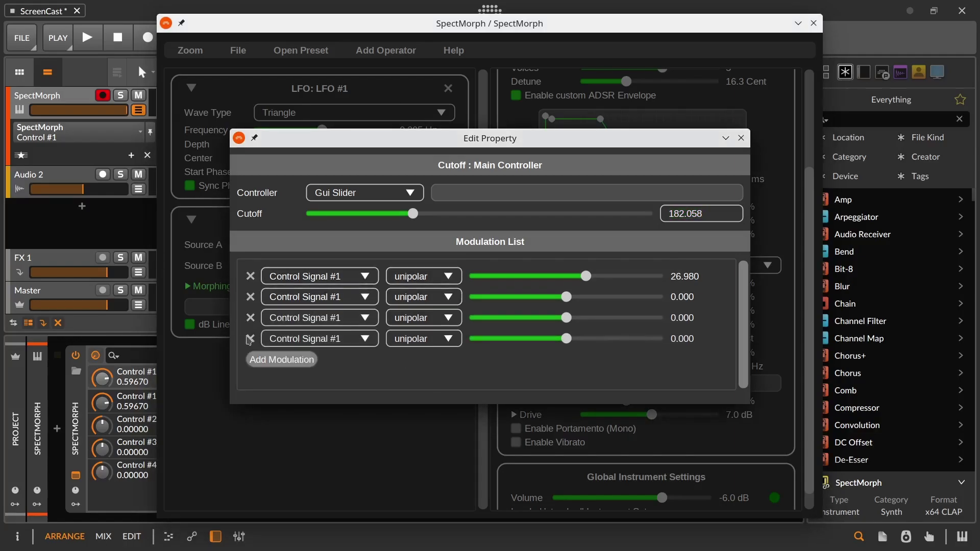
pyautogui.click(250, 338)
pyautogui.click(250, 318)
pyautogui.click(250, 297)
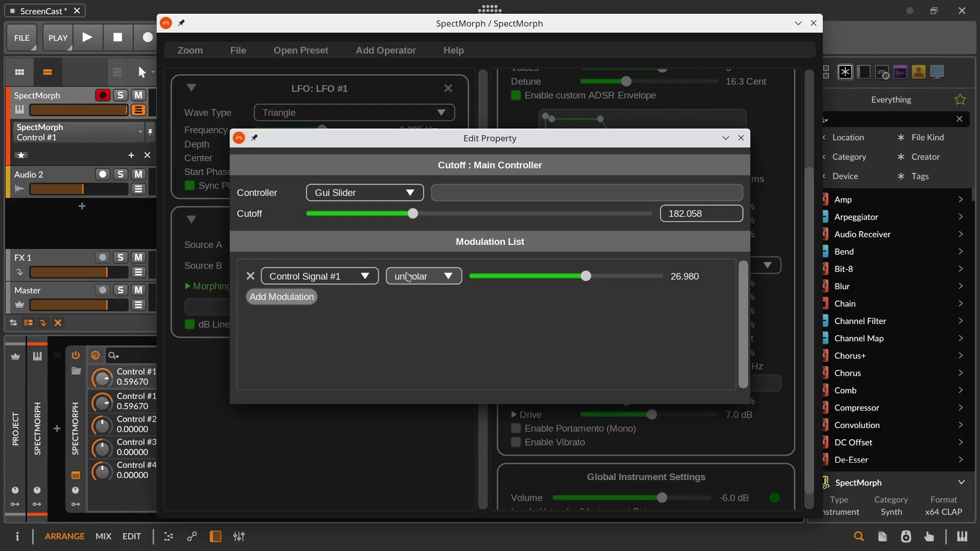
# Raise the base cutoff to about 910 and, during playback, increase the Control Signal #1 modulation amount to about 65.6
pyautogui.moveTo(413, 214); pyautogui.dragTo(487, 227)
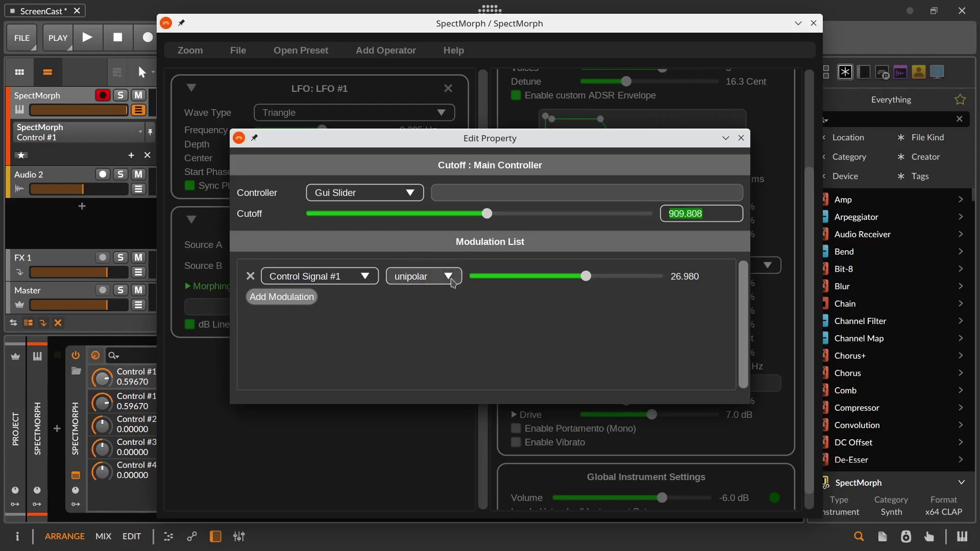
pyautogui.press('space')
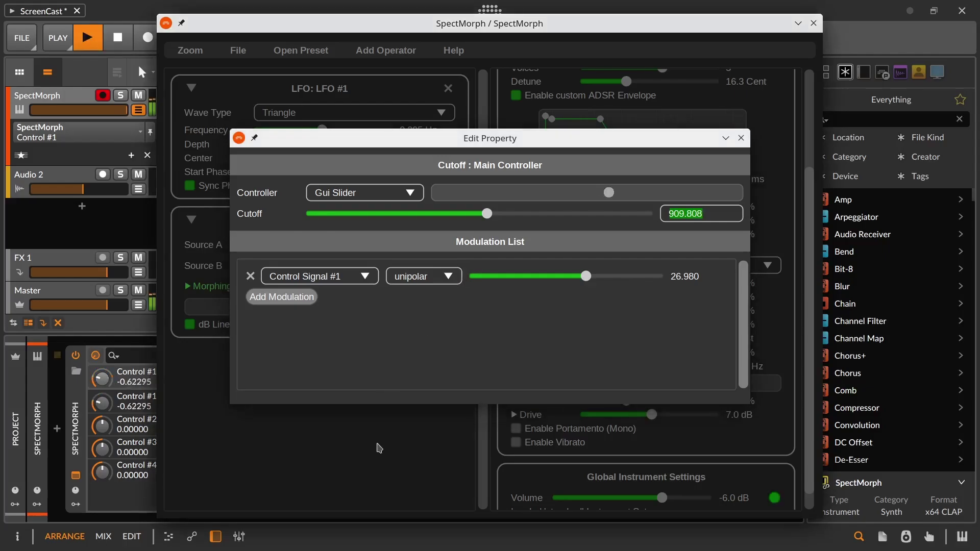
pyautogui.moveTo(586, 276); pyautogui.dragTo(617, 190)
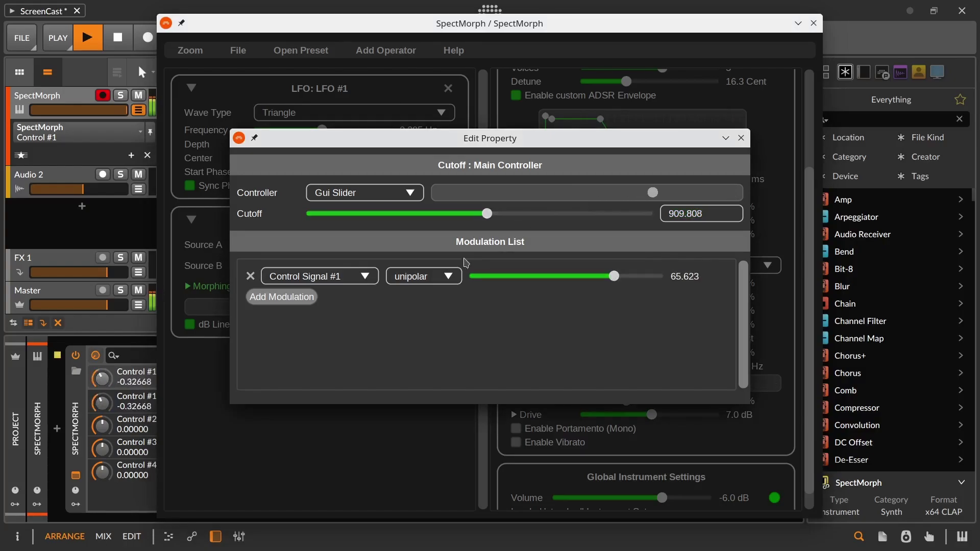
# Try bipolar mode for the Control Signal #1 modulation during playback and return it to unipolar
pyautogui.click(439, 277)
pyautogui.click(432, 316)
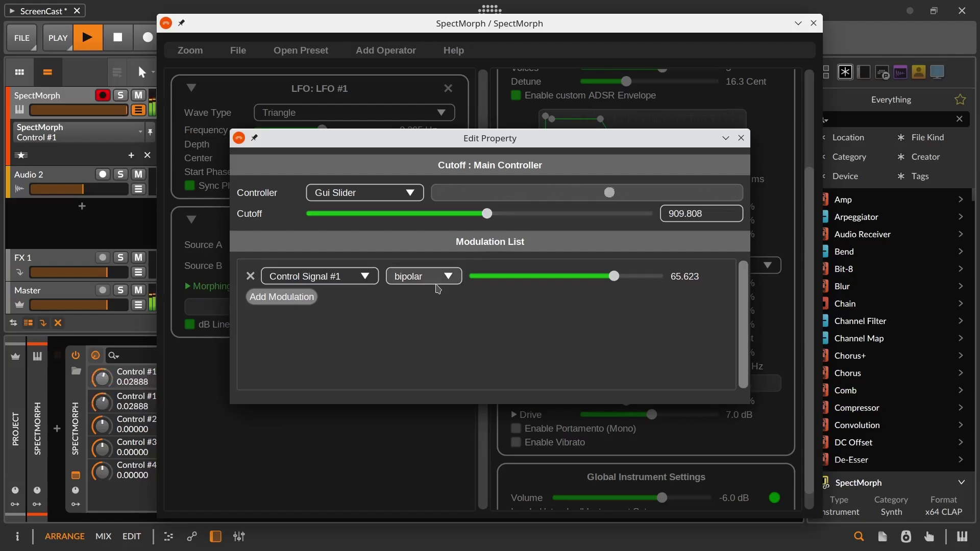
pyautogui.click(439, 277)
pyautogui.click(434, 296)
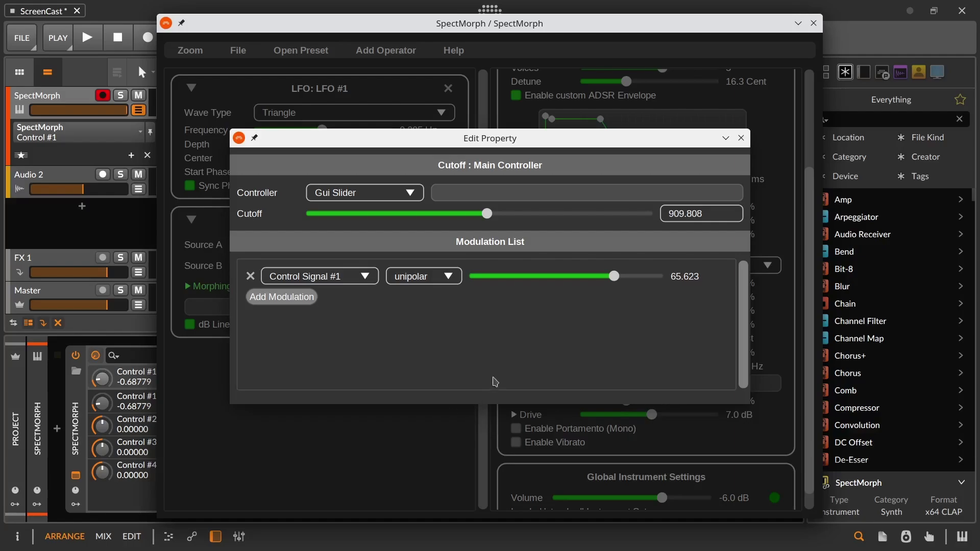
# Close the SpectMorph windows and open the SpectMorph #1 clip in the note editor with its velocity lane shown
pyautogui.click(742, 138)
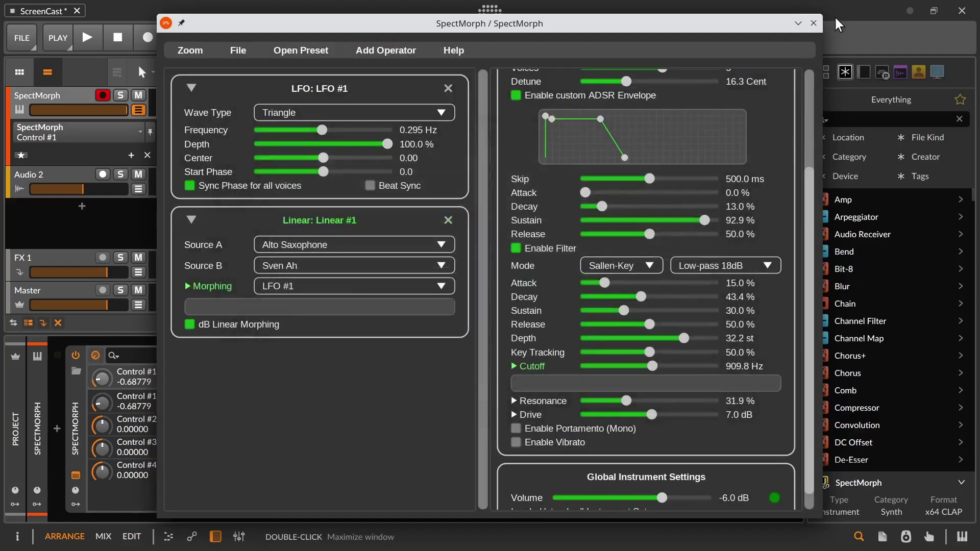
pyautogui.click(815, 23)
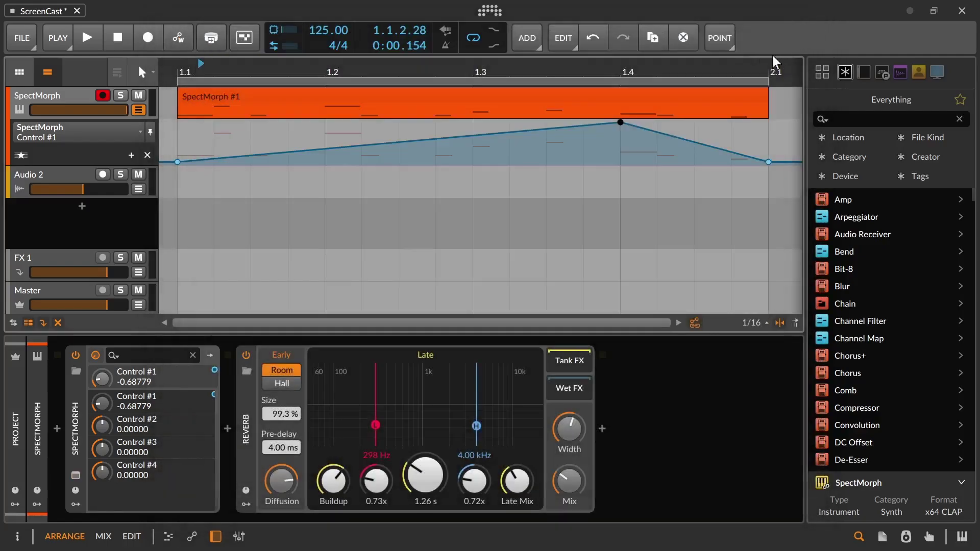
pyautogui.doubleClick(532, 93)
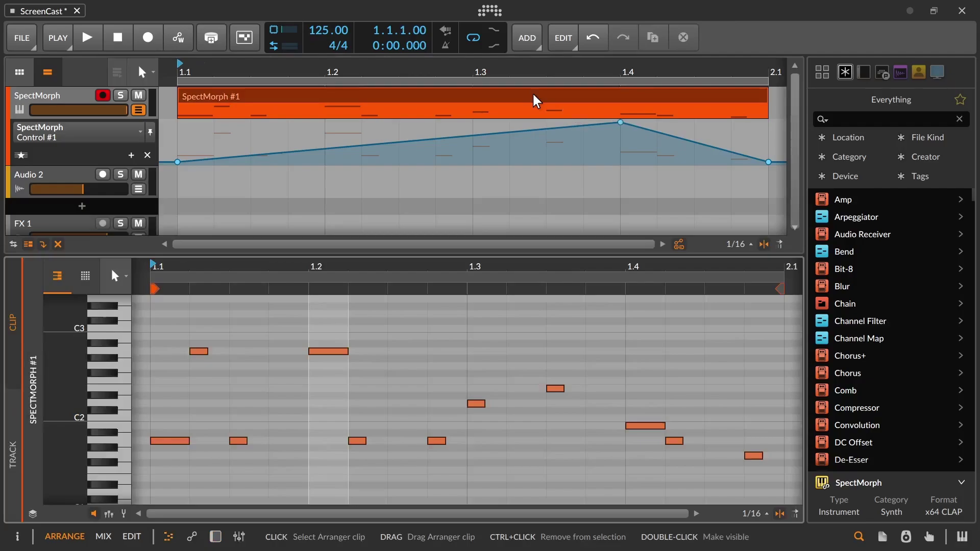
pyautogui.click(109, 514)
# Raise the velocities of the notes starting at beats 1.1, 1.2, 1.3 and 1.4, and audition the accented pattern
pyautogui.moveTo(151, 448); pyautogui.dragTo(154, 409)
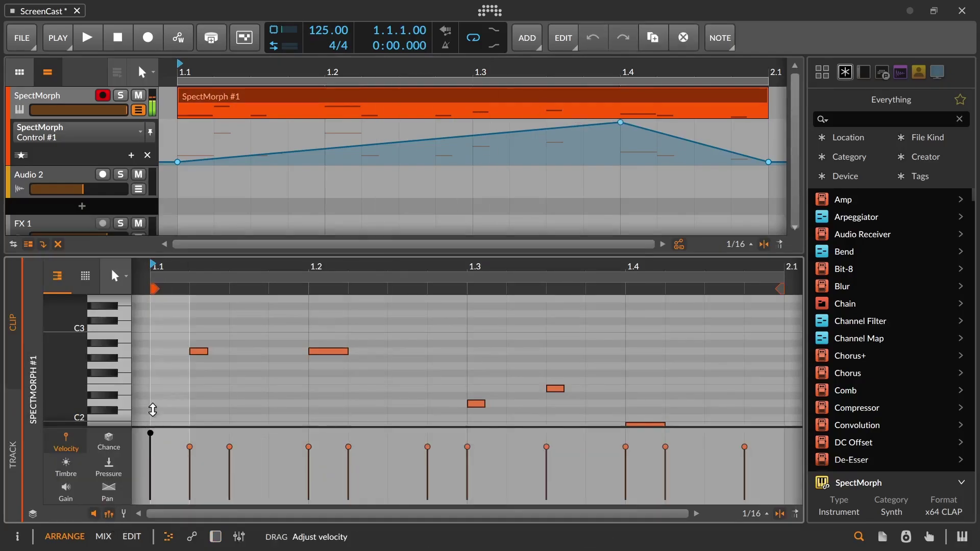
pyautogui.moveTo(309, 447); pyautogui.dragTo(308, 432)
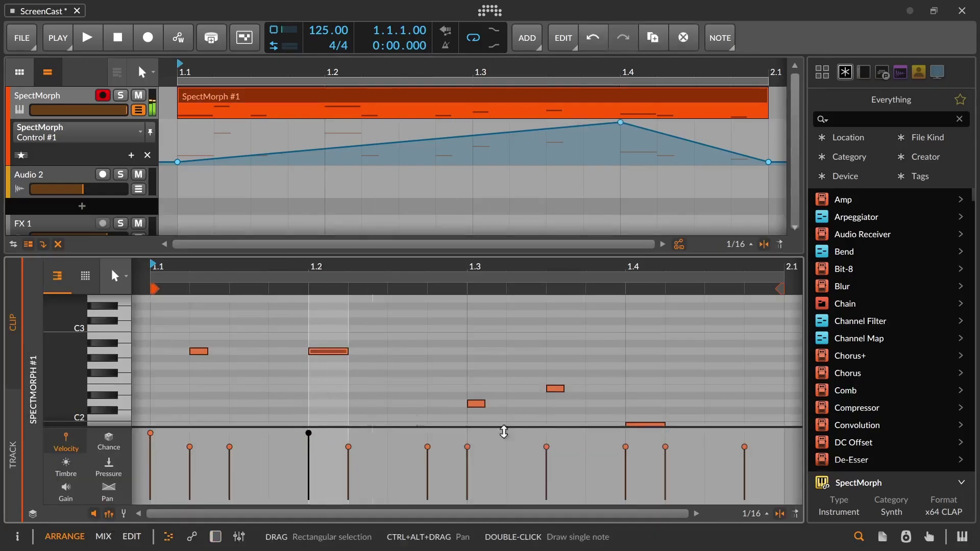
pyautogui.moveTo(467, 447); pyautogui.dragTo(467, 433)
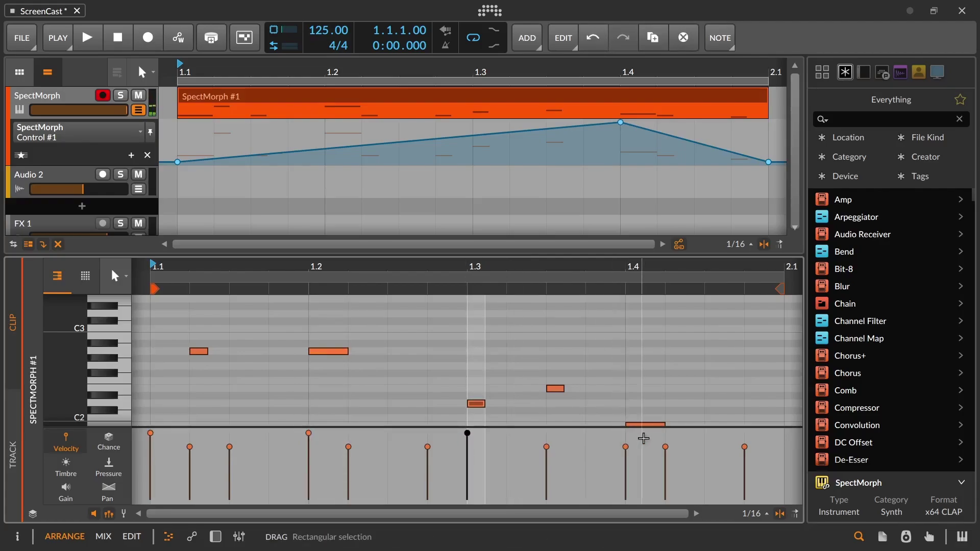
pyautogui.moveTo(624, 444); pyautogui.dragTo(624, 433)
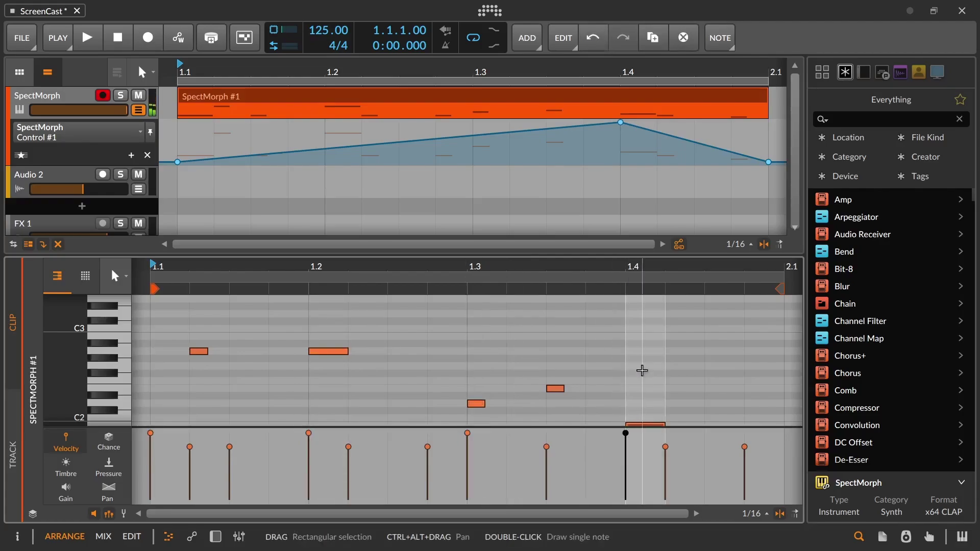
pyautogui.press('space')
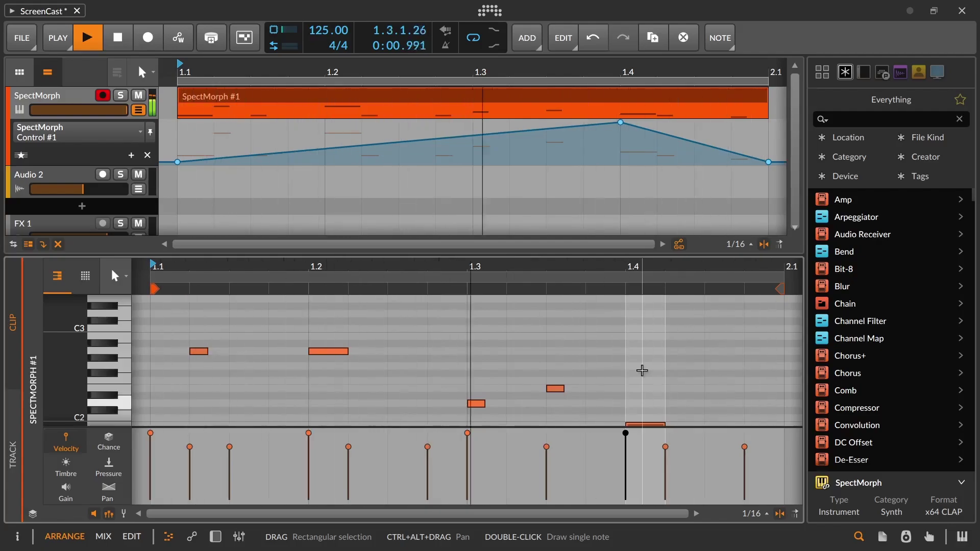
pyautogui.press('space')
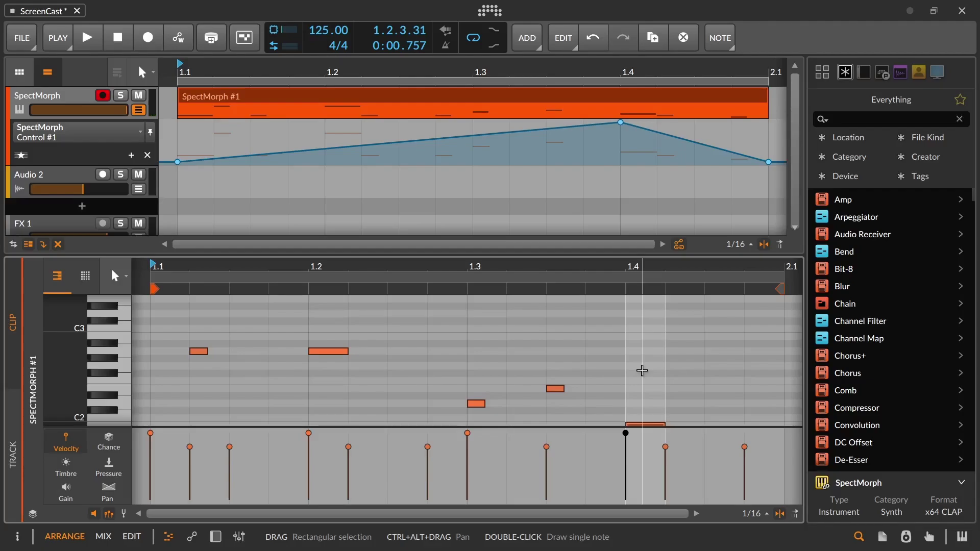
pyautogui.press('space')
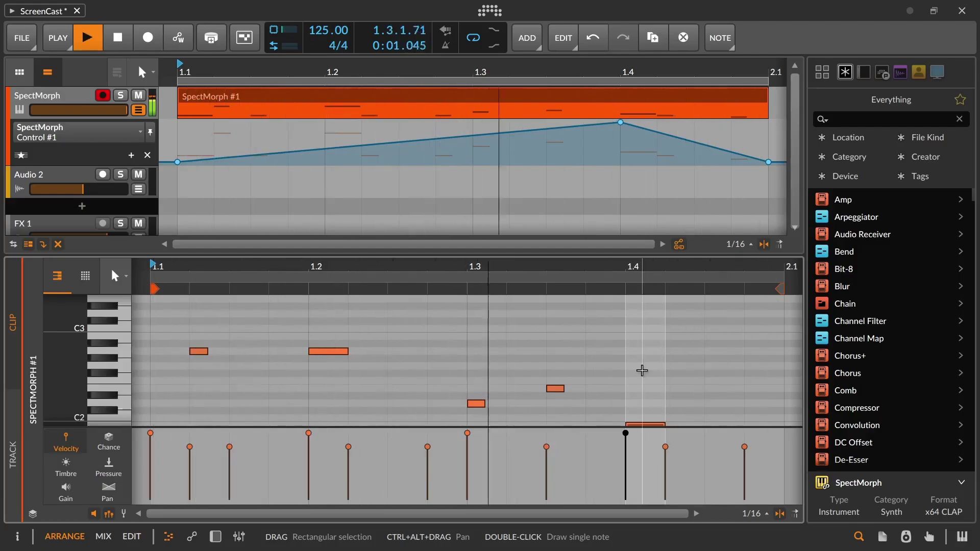
pyautogui.press('space')
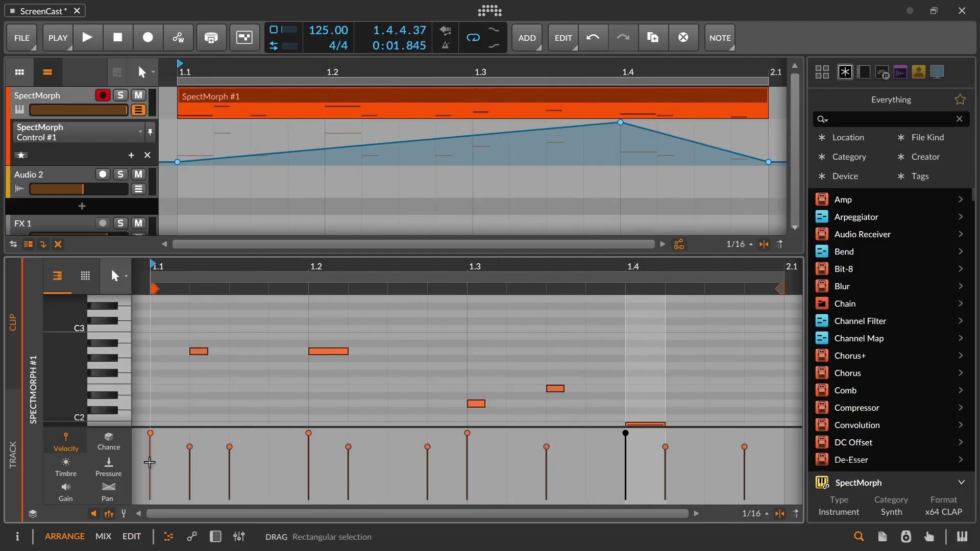
# Reopen SpectMorph's cutoff modulation settings and reduce the Control Signal #1 amount to about 14.3
pyautogui.click(212, 538)
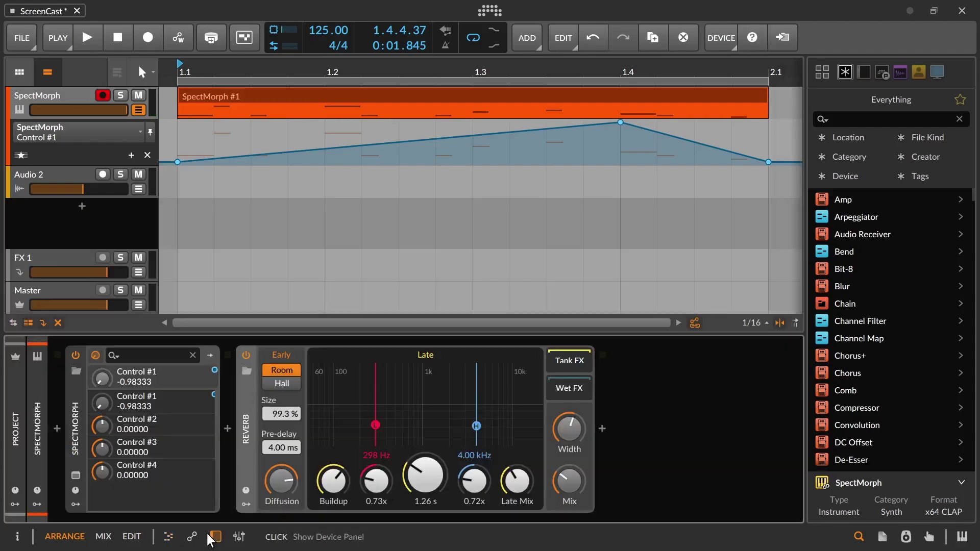
pyautogui.click(75, 476)
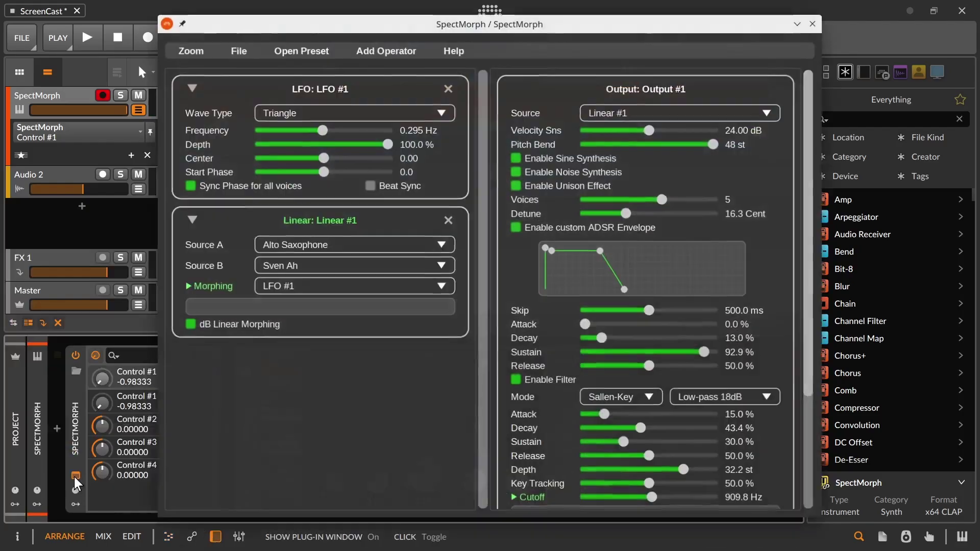
pyautogui.scroll(-5, 533, 405)
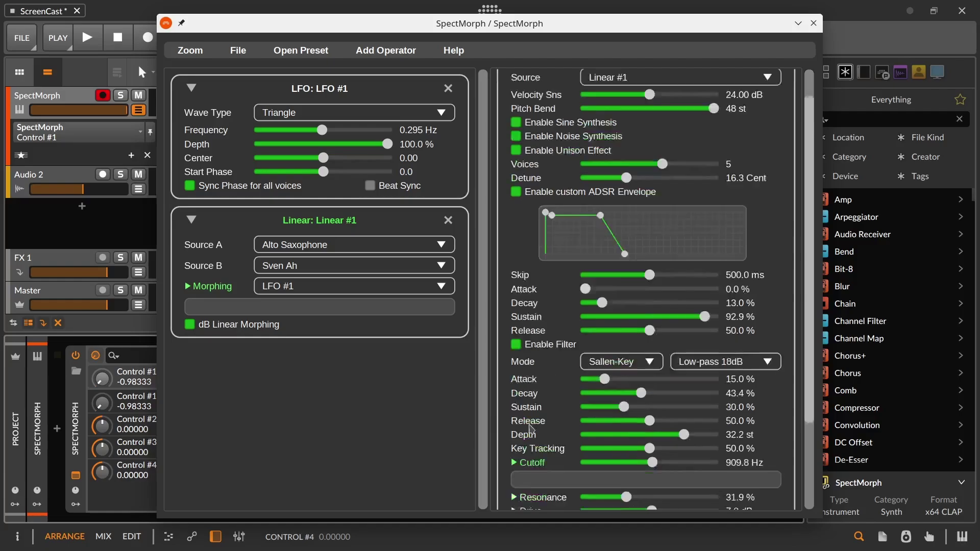
pyautogui.click(534, 359)
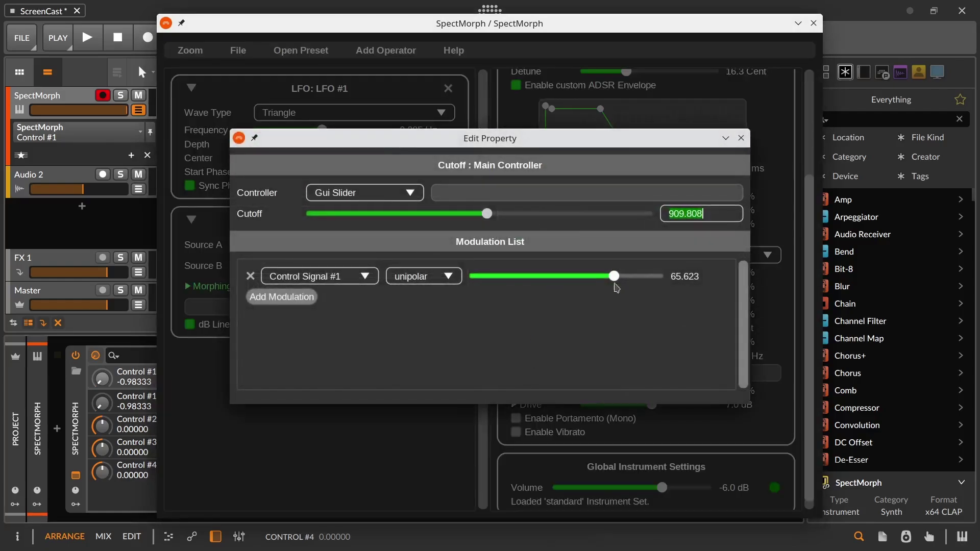
pyautogui.moveTo(635, 277); pyautogui.dragTo(569, 285)
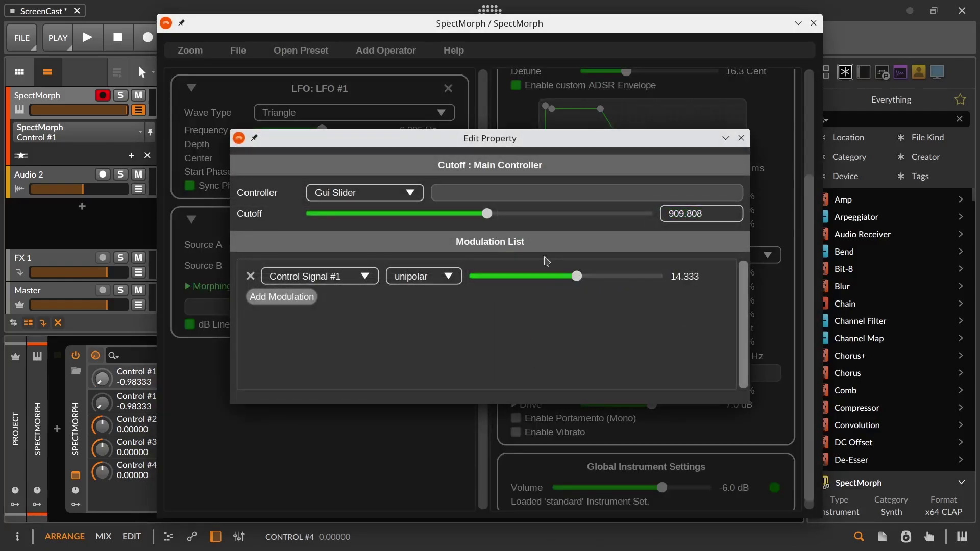
# Add a second cutoff modulation driven by Velocity, set to bipolar with an amount of about 39.6
pyautogui.click(284, 297)
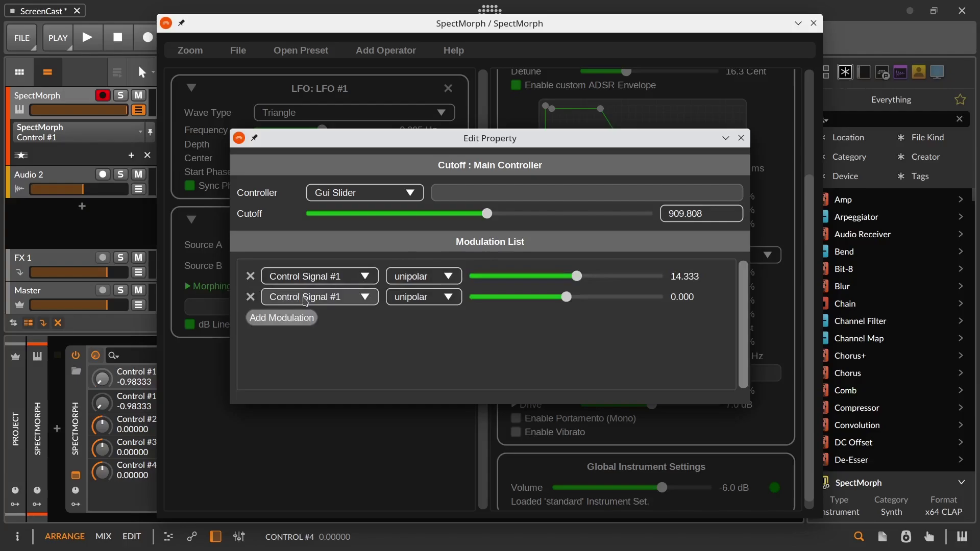
pyautogui.click(306, 298)
pyautogui.click(290, 377)
pyautogui.click(440, 297)
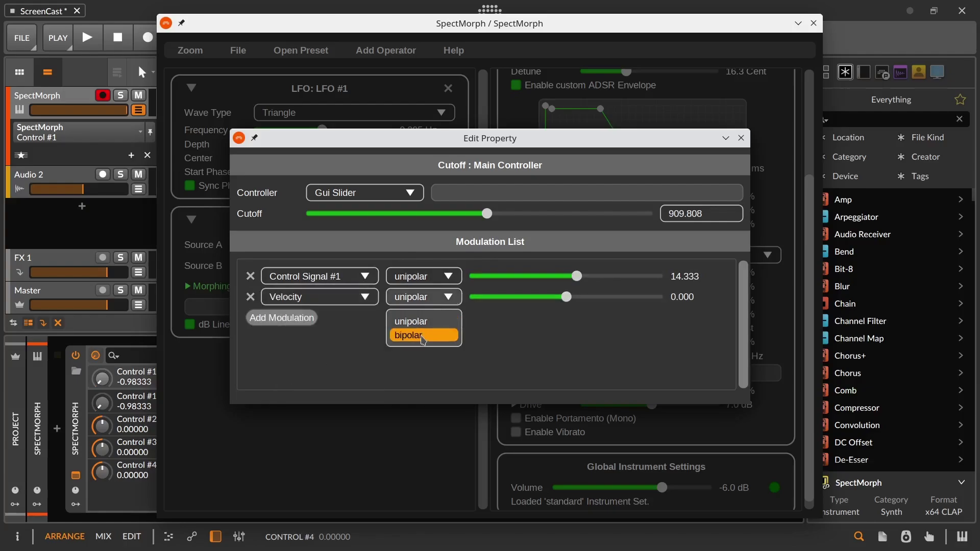
pyautogui.click(424, 336)
pyautogui.moveTo(568, 299); pyautogui.dragTo(596, 298)
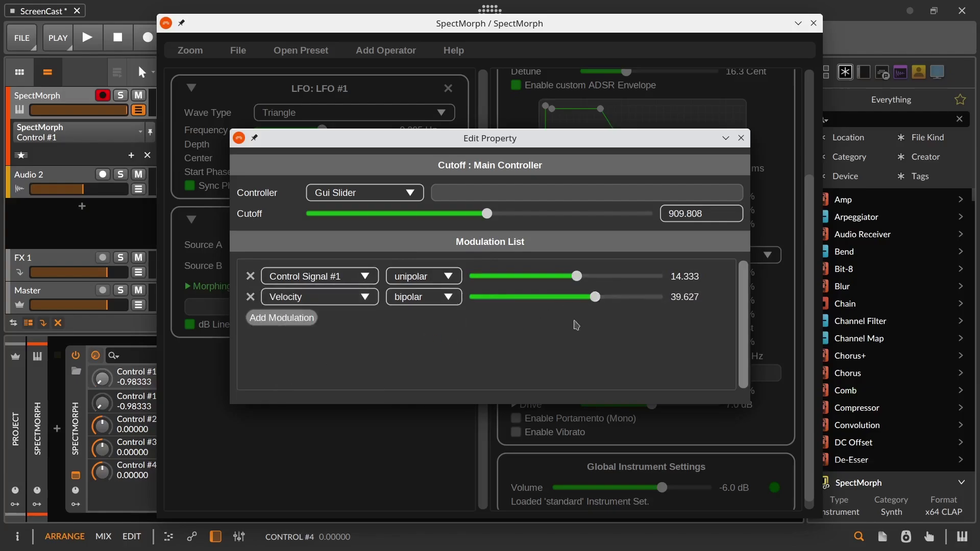
# While the pattern plays, lower the filter cutoff to about 262.4 Hz and raise the Velocity modulation amount to about 57.2
pyautogui.press('space')
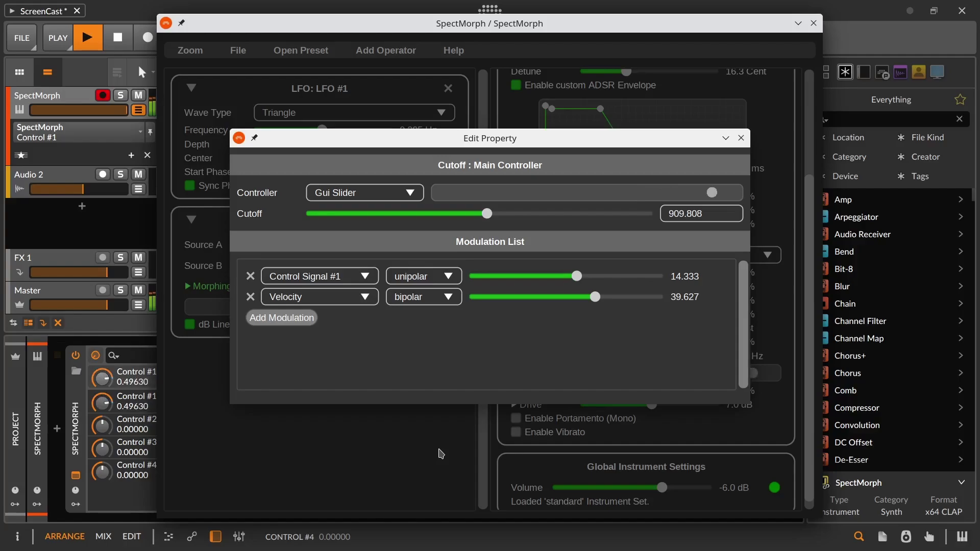
pyautogui.moveTo(489, 222); pyautogui.dragTo(430, 222)
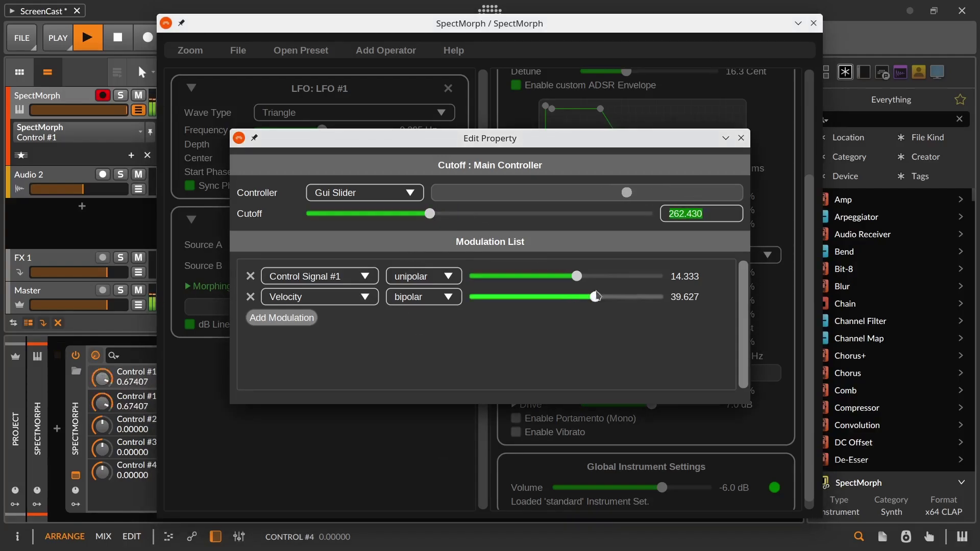
pyautogui.moveTo(595, 297); pyautogui.dragTo(612, 302)
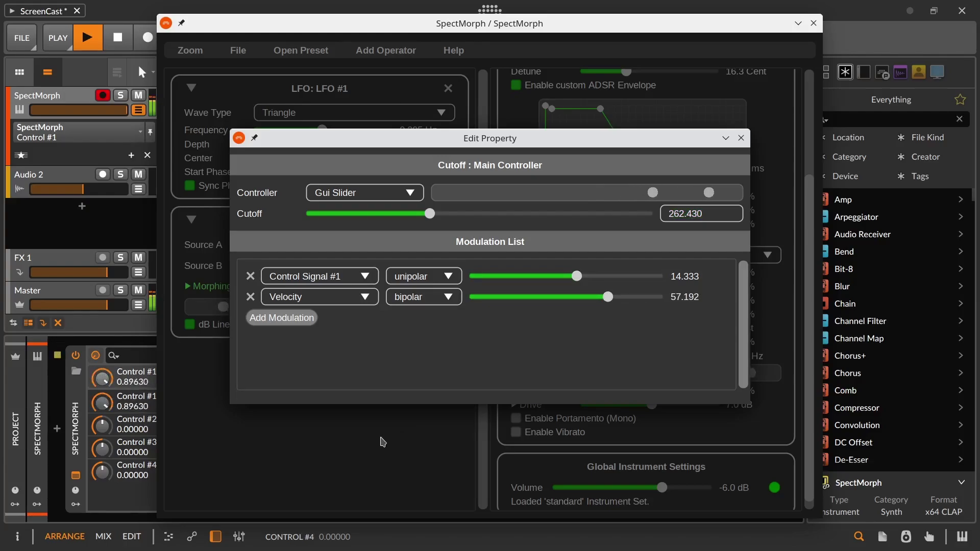
pyautogui.press('space')
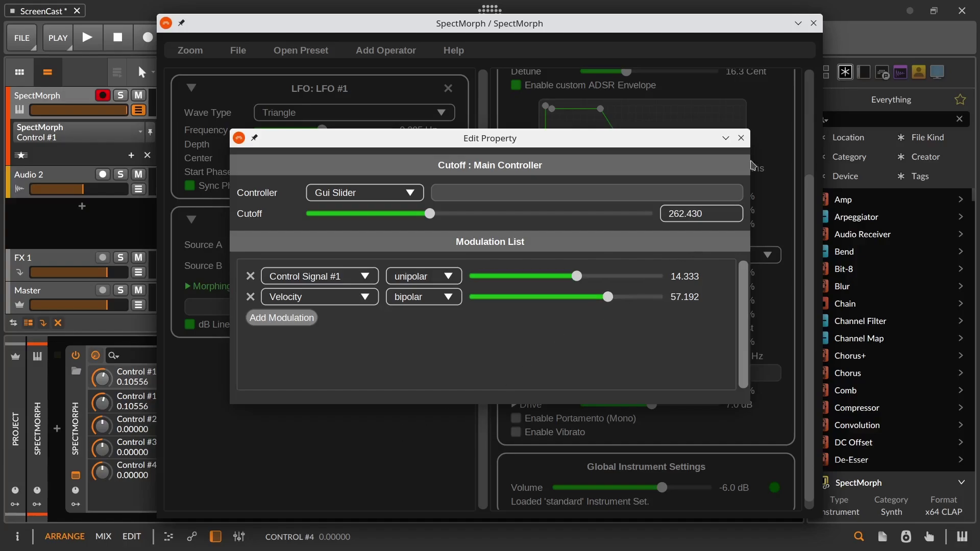
pyautogui.click(744, 140)
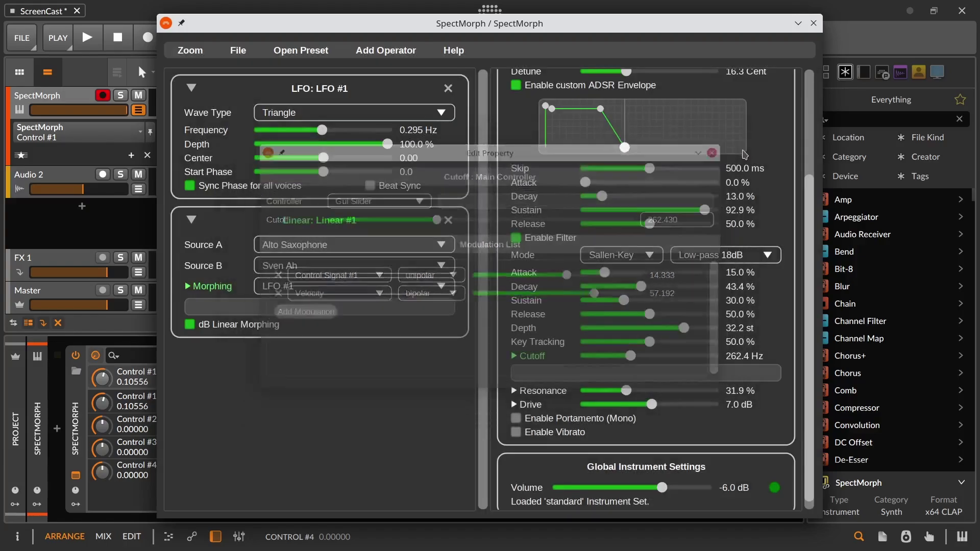
# Add a modulation to the filter's Drive driven by Velocity, set to bipolar with an amount of about 18.4
pyautogui.click(531, 408)
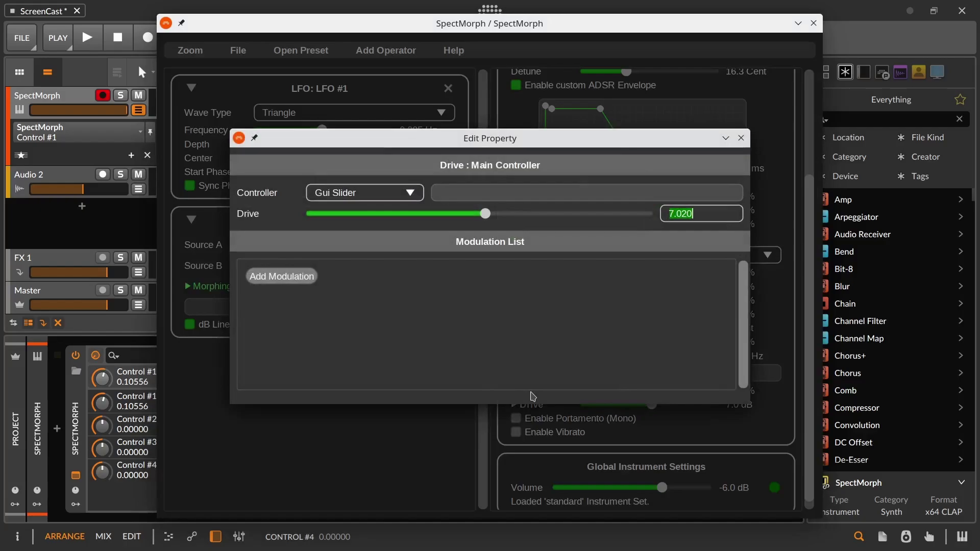
pyautogui.click(315, 276)
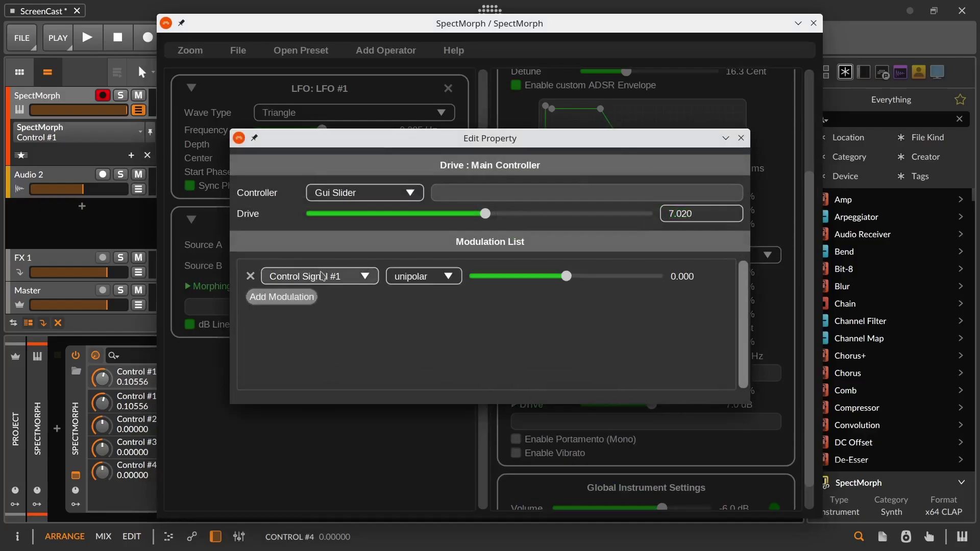
pyautogui.click(313, 276)
pyautogui.click(323, 354)
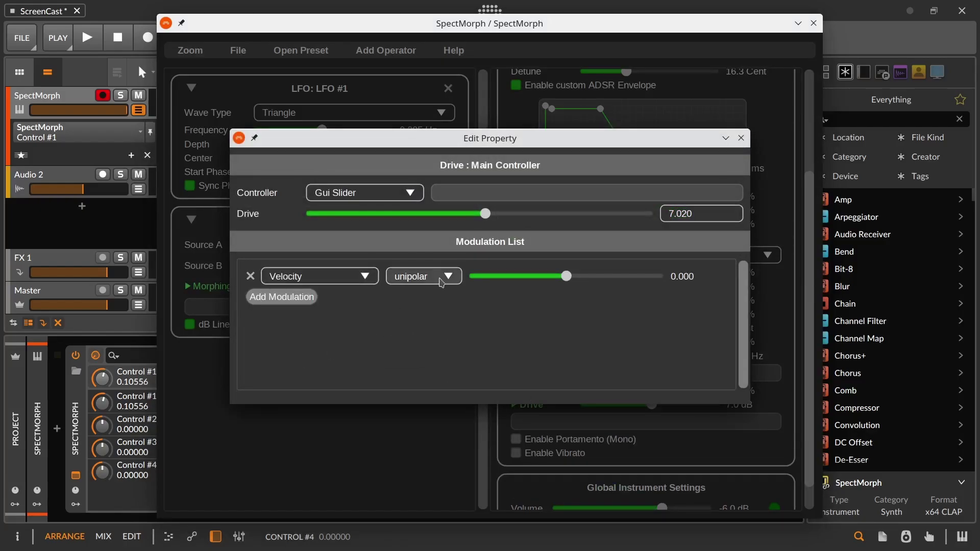
pyautogui.click(439, 279)
pyautogui.click(449, 317)
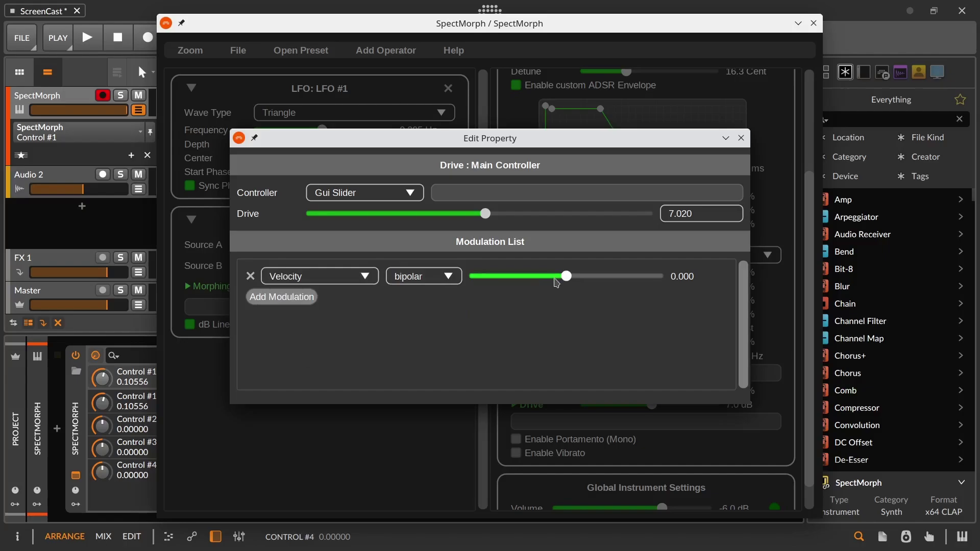
pyautogui.moveTo(566, 278); pyautogui.dragTo(596, 284)
# During playback, set Drive to about -4.3 dB and its Velocity modulation amount to about 13.1, and close the SpectMorph windows
pyautogui.press('space')
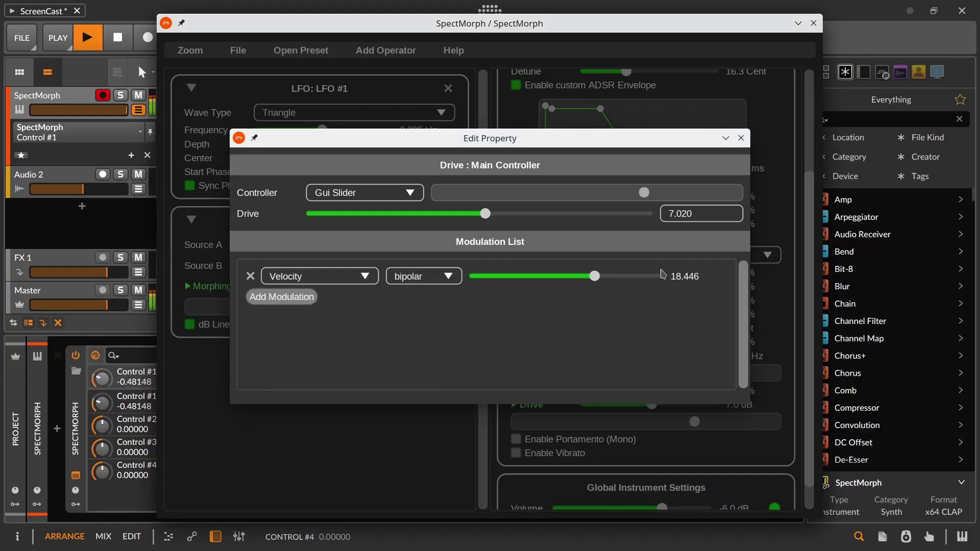
pyautogui.moveTo(485, 215); pyautogui.dragTo(415, 216)
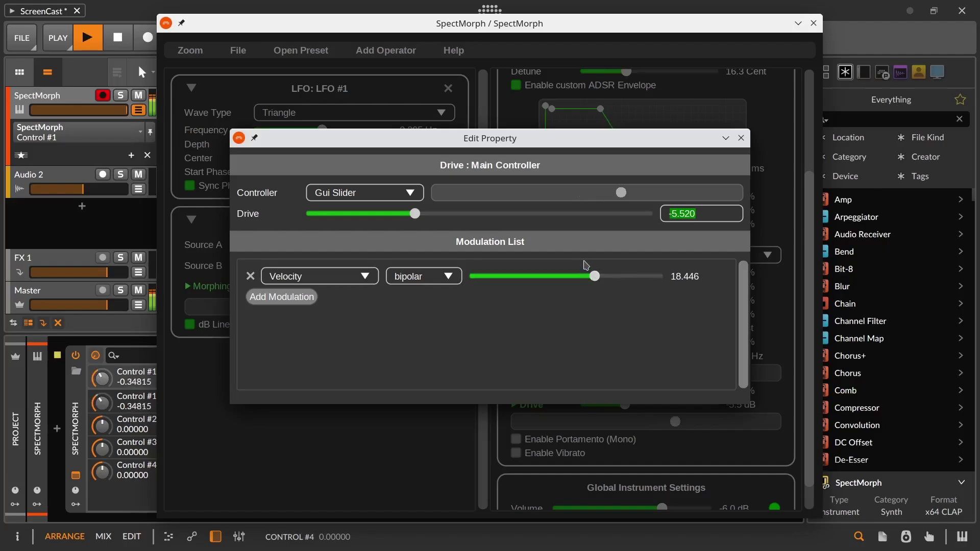
pyautogui.moveTo(592, 277); pyautogui.dragTo(531, 274)
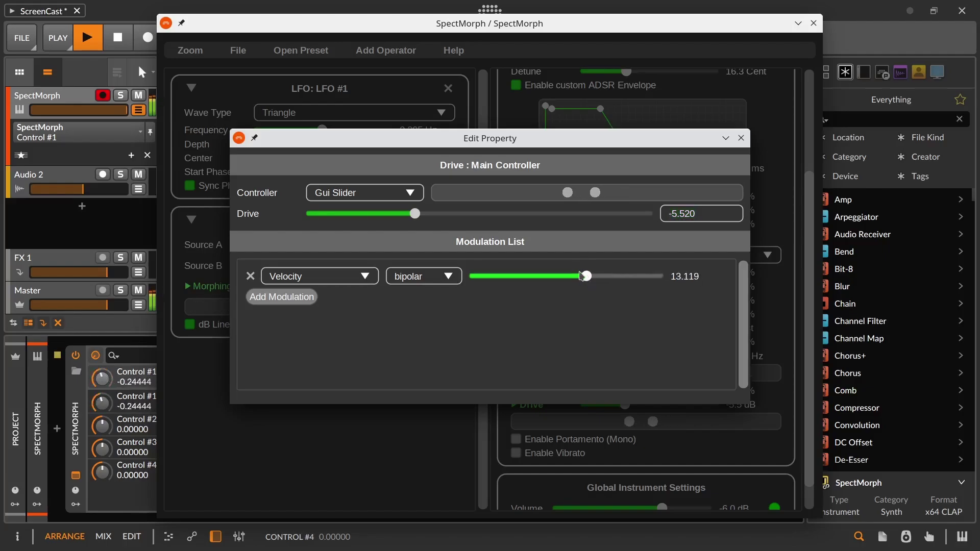
pyautogui.moveTo(414, 214); pyautogui.dragTo(422, 214)
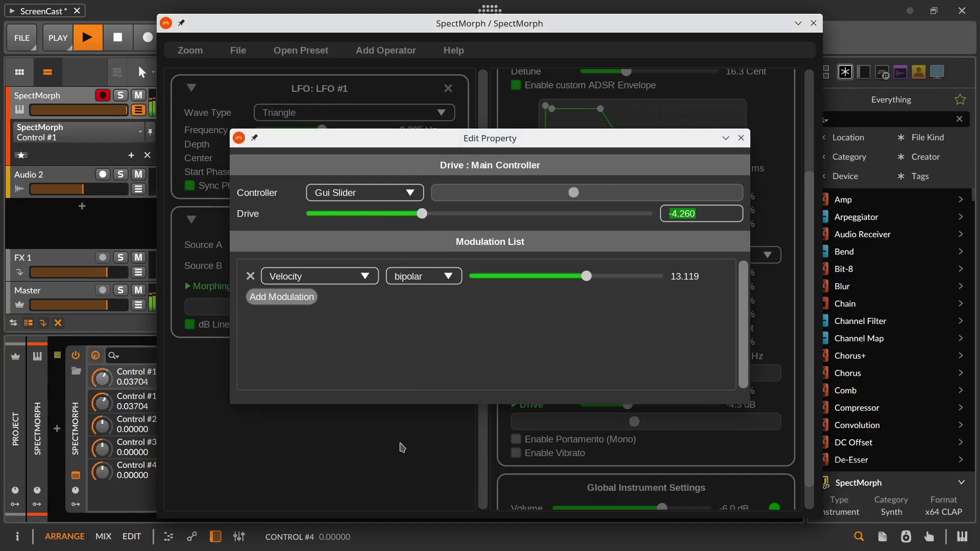
pyautogui.press('space')
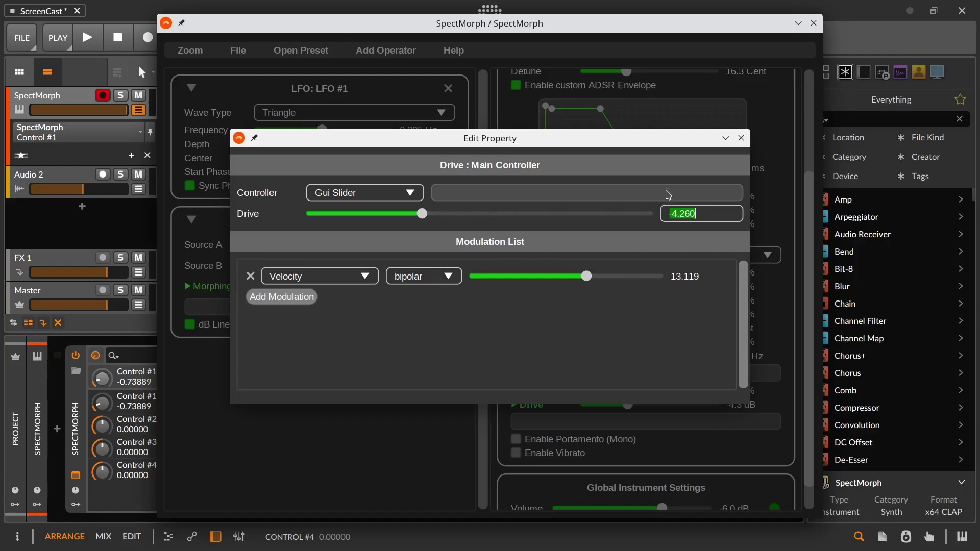
pyautogui.click(740, 139)
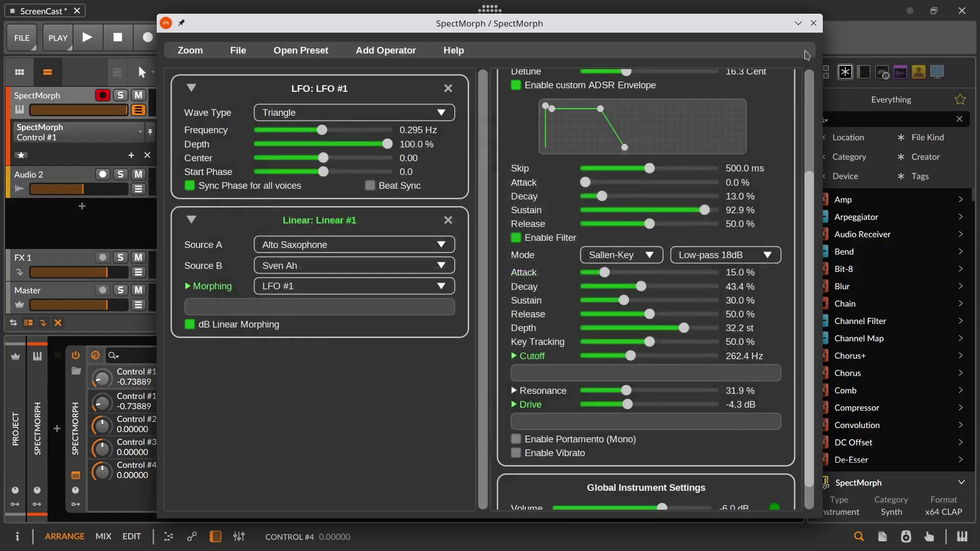
pyautogui.click(814, 24)
# Insert a Delay-2 device between SpectMorph and the Reverb
pyautogui.click(232, 427)
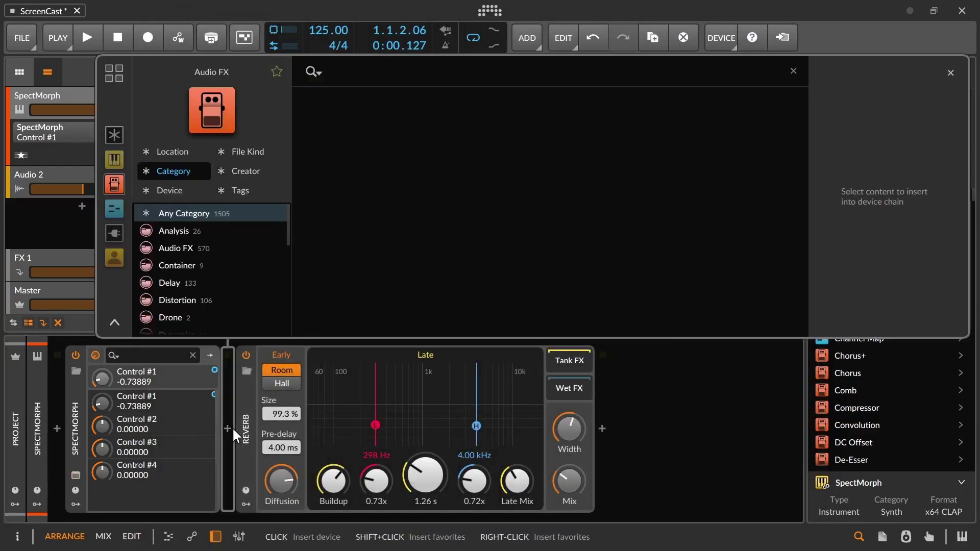
pyautogui.write('dela')
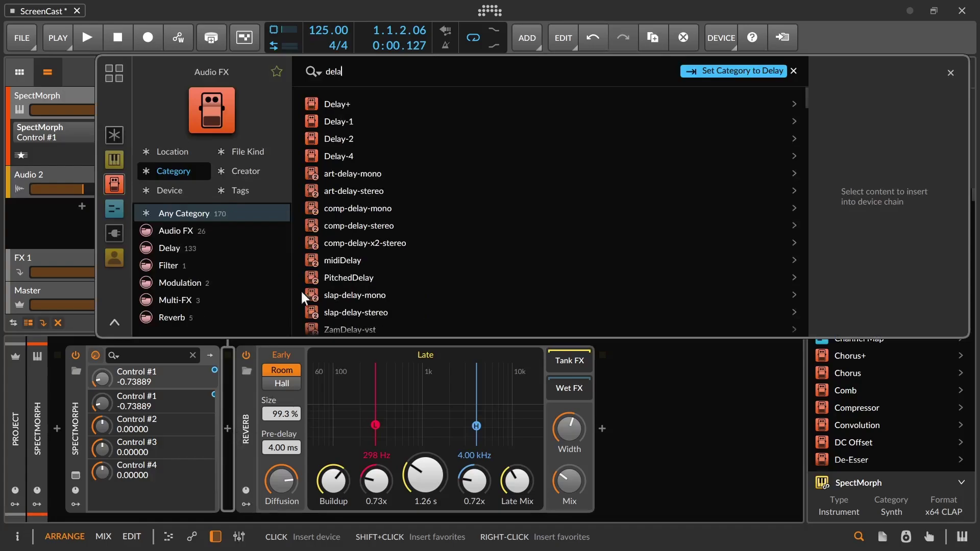
pyautogui.click(360, 137)
pyautogui.click(864, 310)
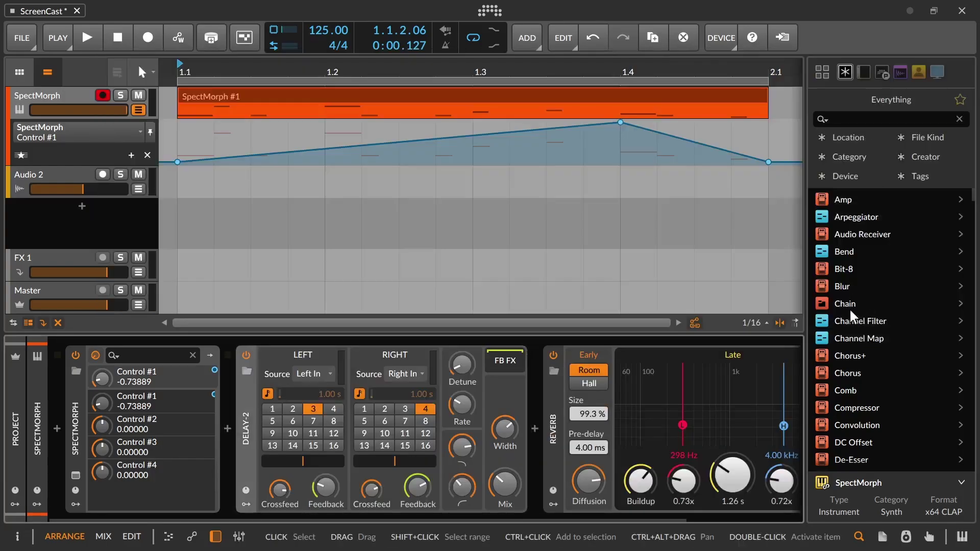
# Play the pattern and reduce the Delay-2 mix while auditioning the sound
pyautogui.press('space')
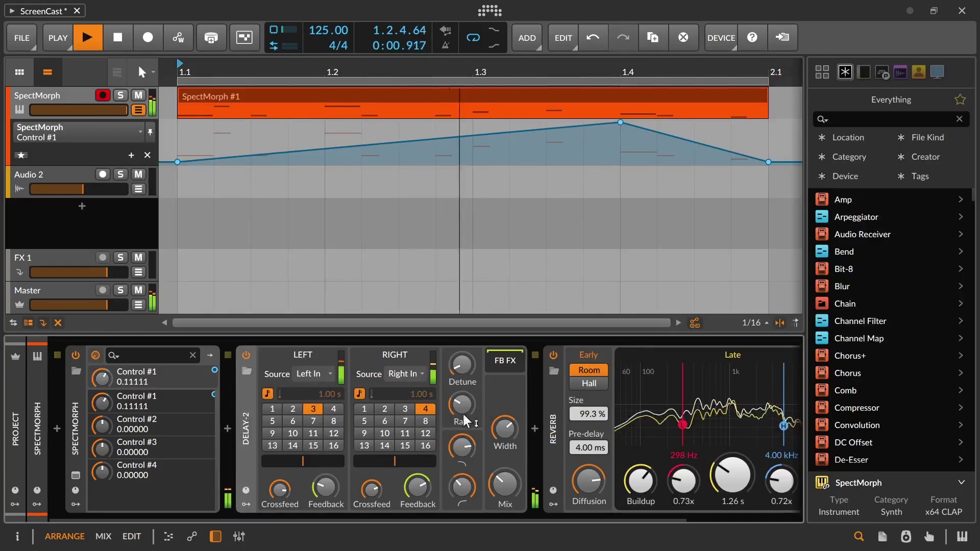
pyautogui.click(505, 484)
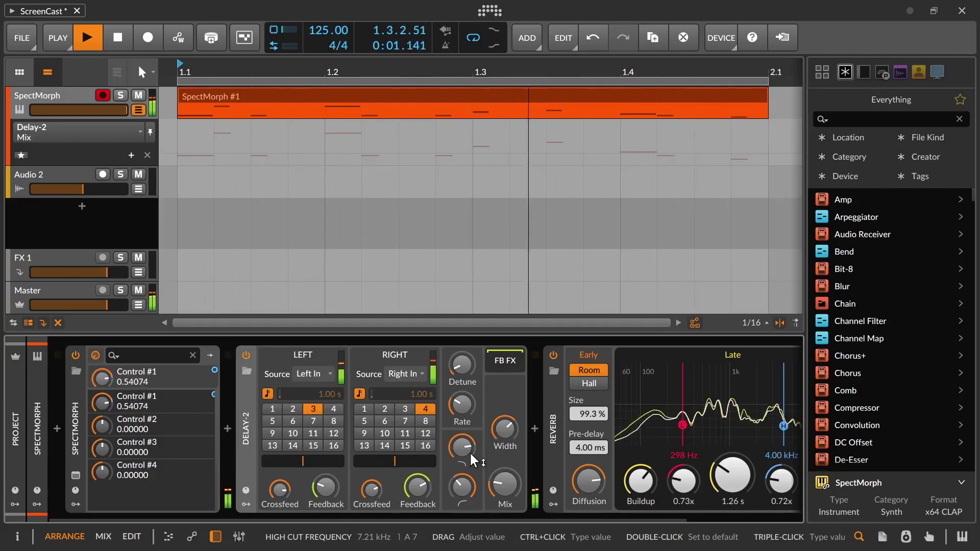
pyautogui.press('space')
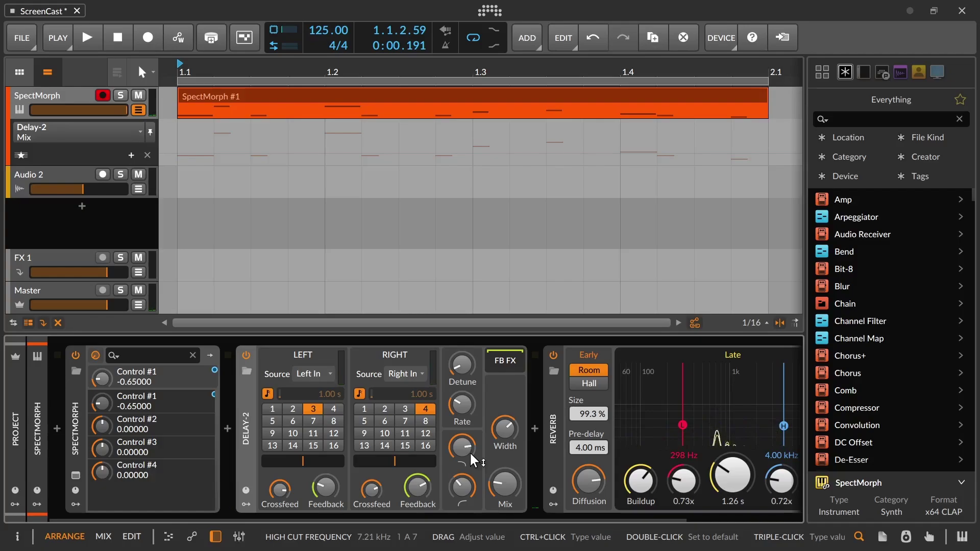
# Reopen the SpectMorph window and set the filter envelope Depth to 0 st
pyautogui.click(77, 473)
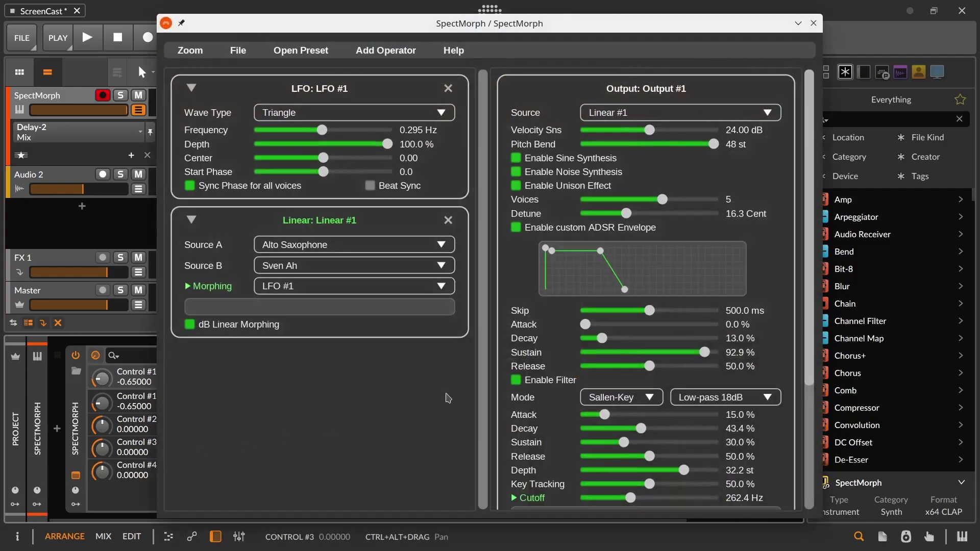
pyautogui.scroll(-3, 562, 398)
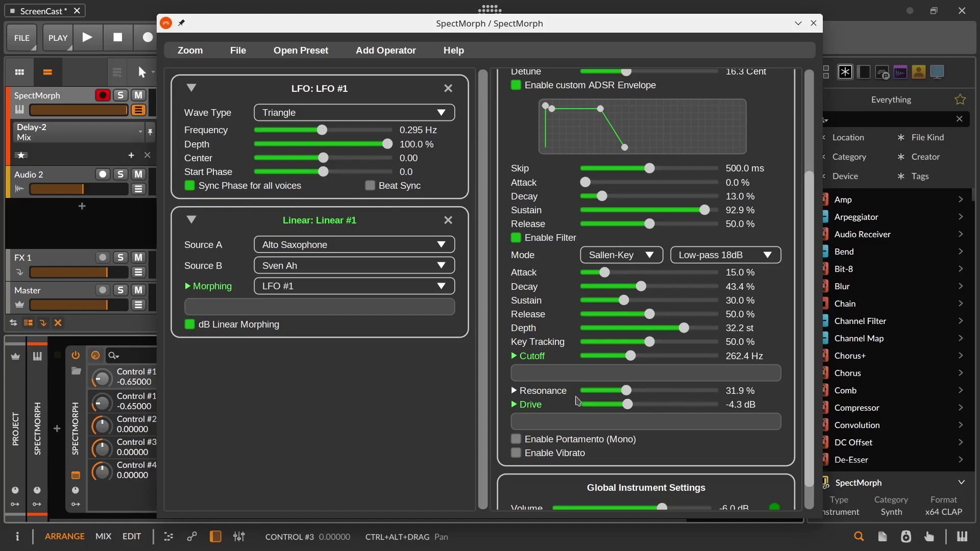
pyautogui.doubleClick(752, 333)
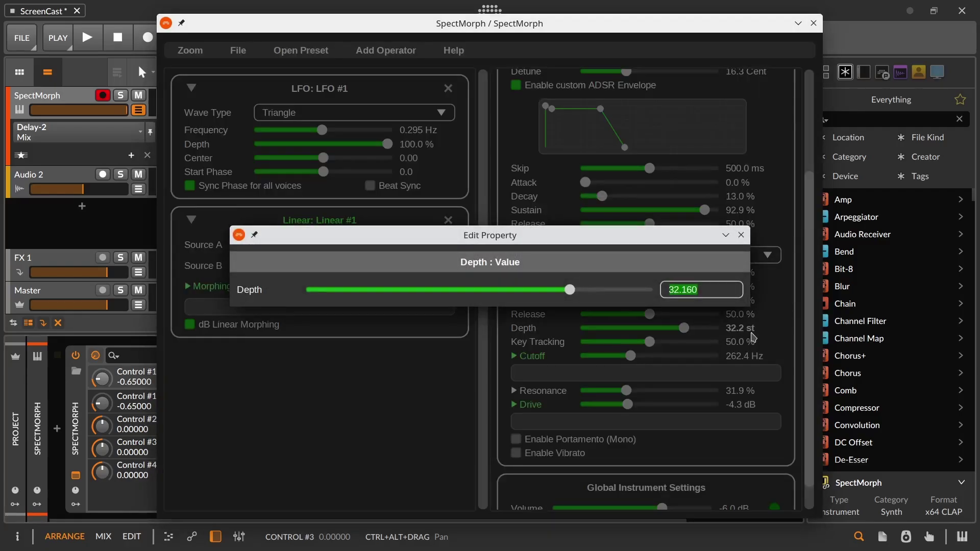
pyautogui.write('0')
pyautogui.press('Return')
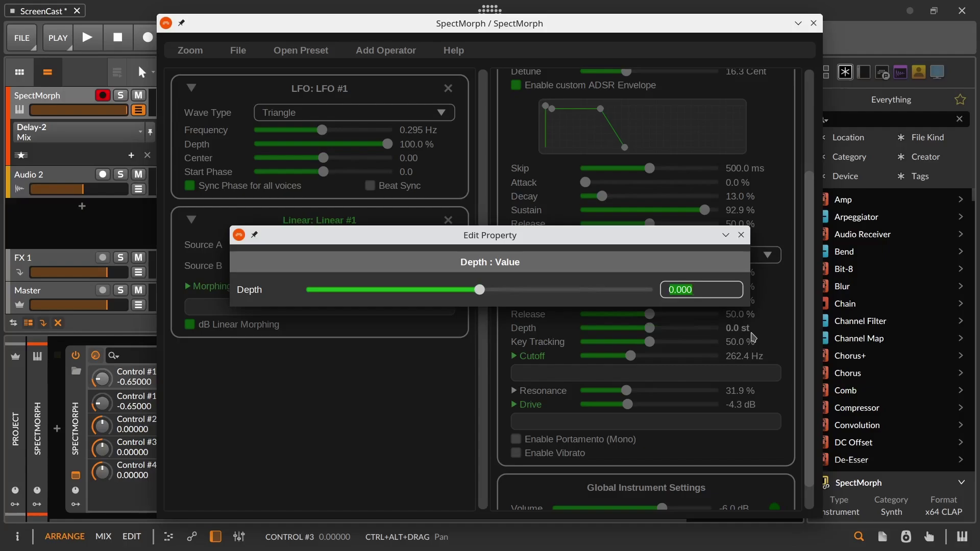
pyautogui.click(741, 235)
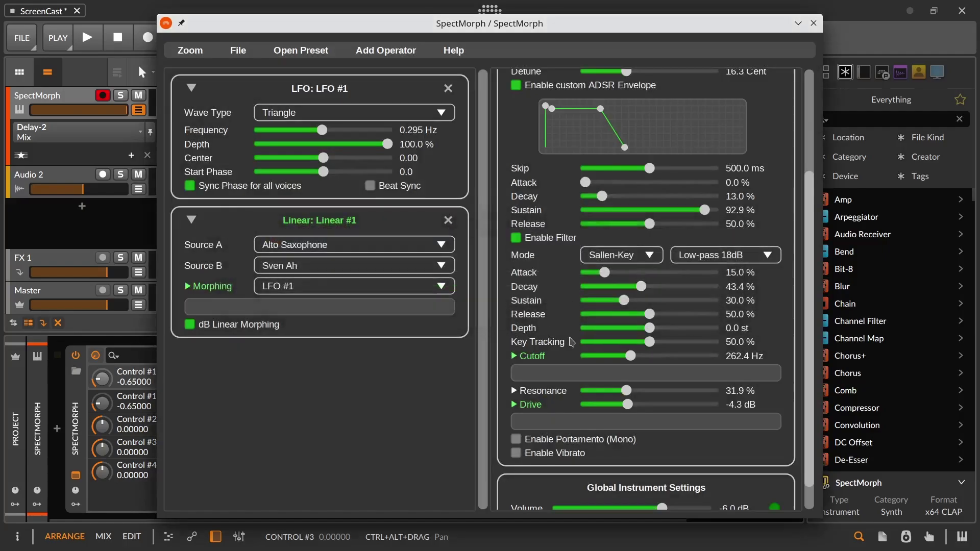
# Remove both modulations from the filter cutoff and make Control Signal #1 its main controller
pyautogui.click(541, 358)
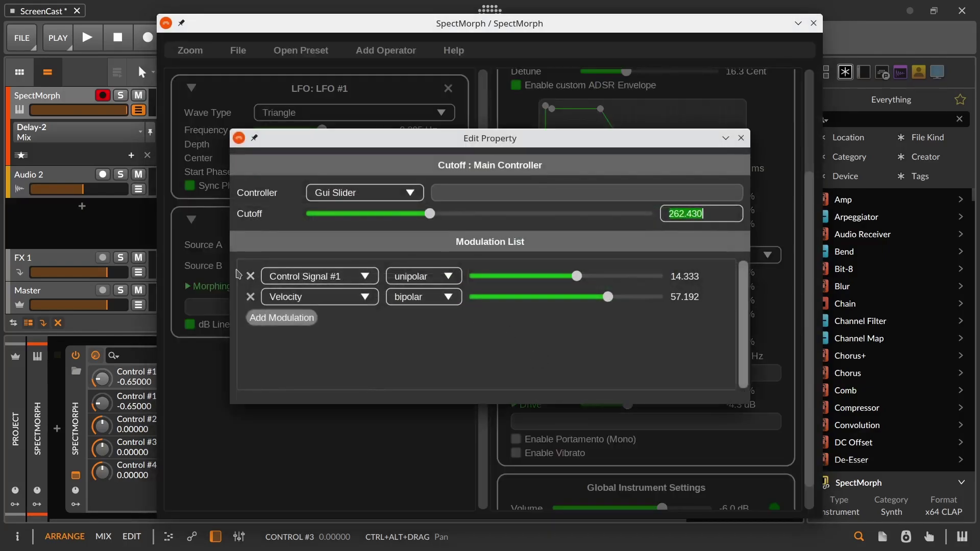
pyautogui.click(250, 276)
pyautogui.click(251, 276)
pyautogui.click(364, 192)
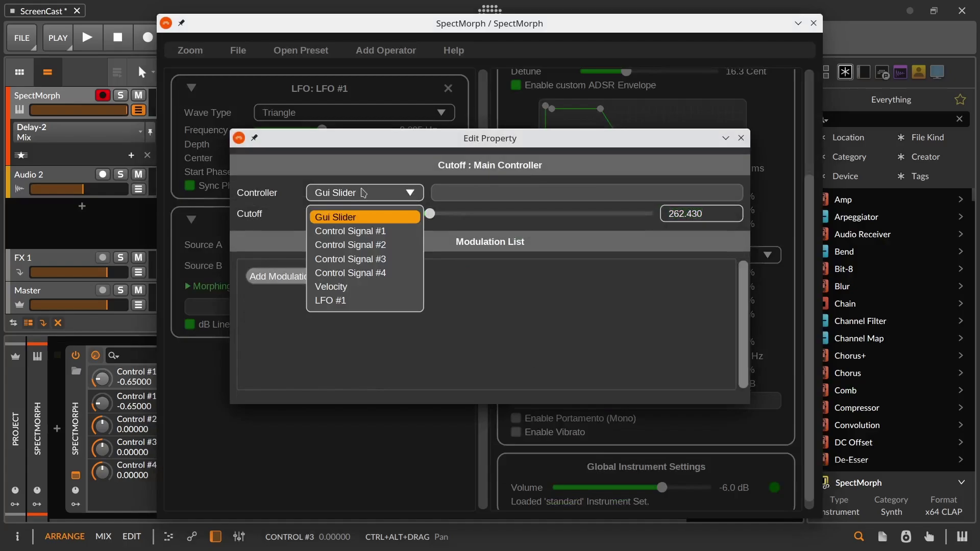
pyautogui.click(368, 231)
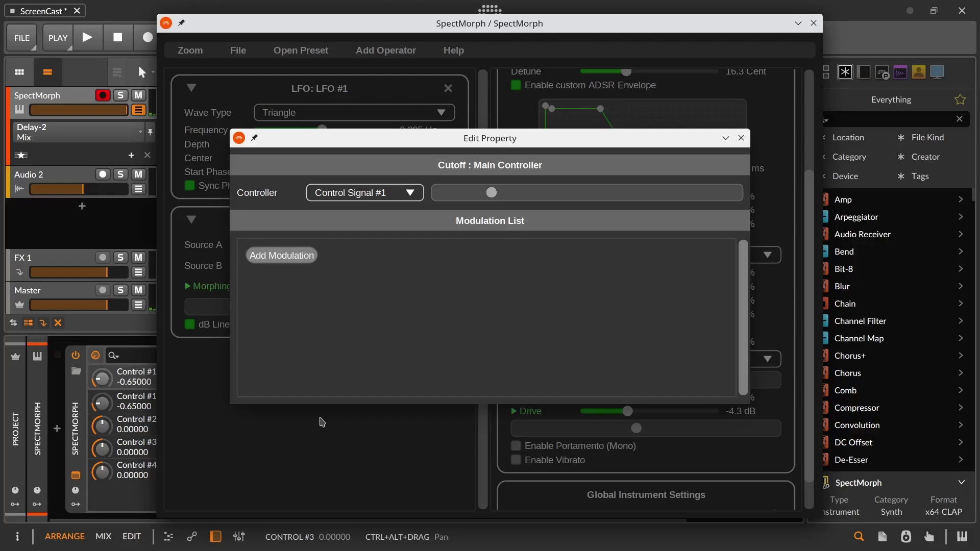
# Set SpectMorph's Control #1 to about 0.223 and close both SpectMorph windows
pyautogui.moveTo(104, 404); pyautogui.dragTo(105, 409)
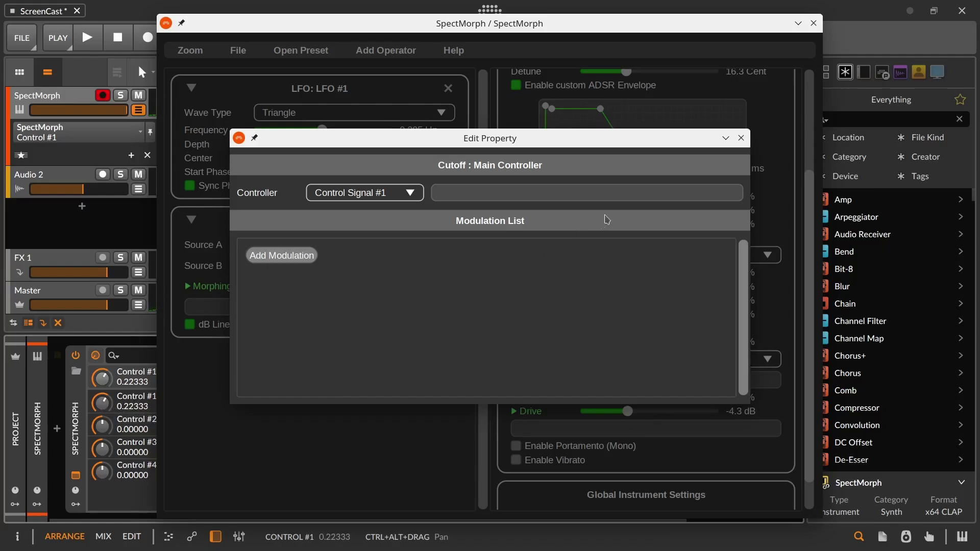
pyautogui.click(741, 138)
pyautogui.click(814, 23)
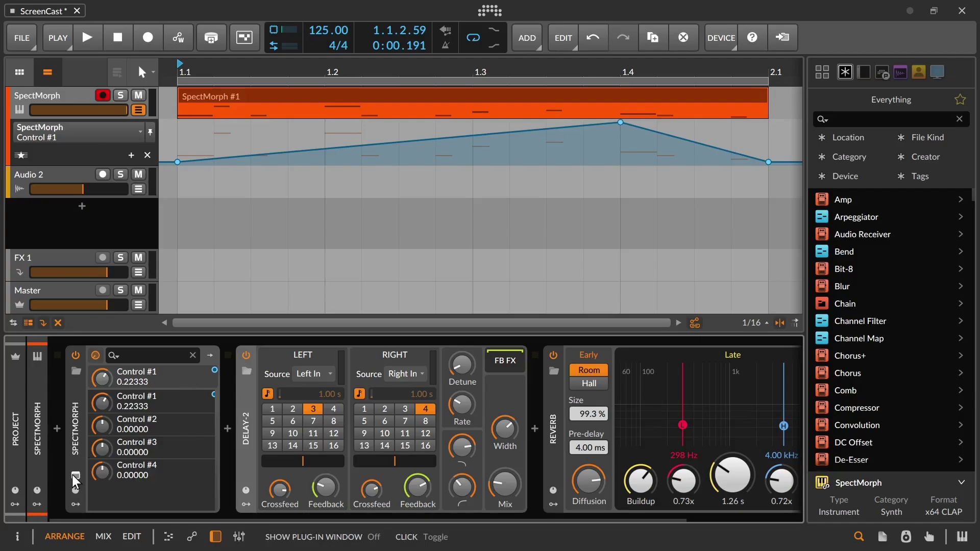
# Add a Segments modulator to the SpectMorph device, finding it in the modulator list with the search text SE
pyautogui.click(69, 500)
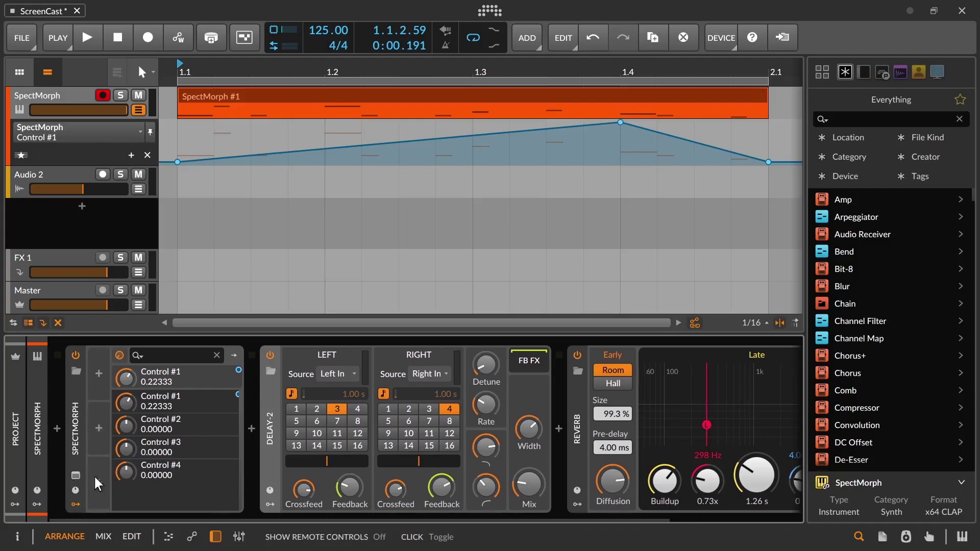
pyautogui.click(98, 375)
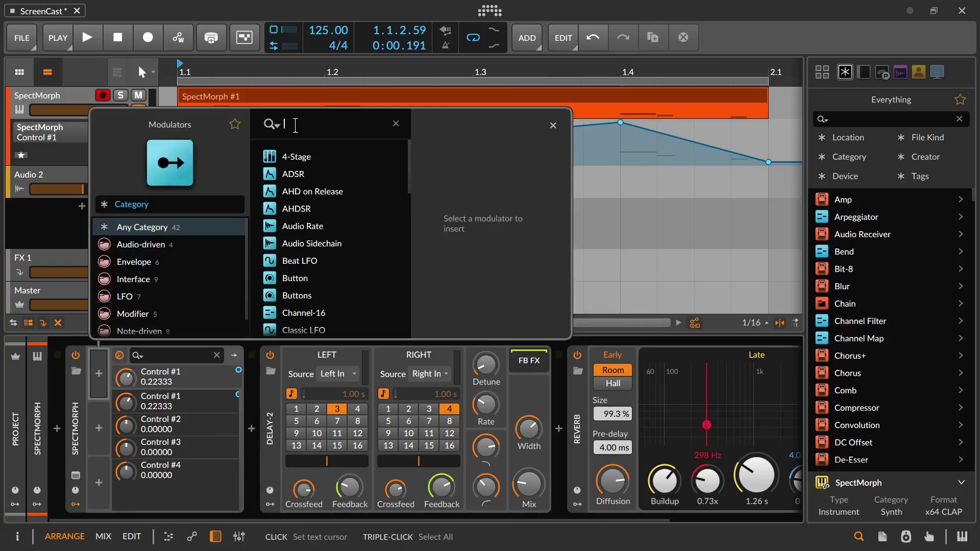
pyautogui.write('SE')
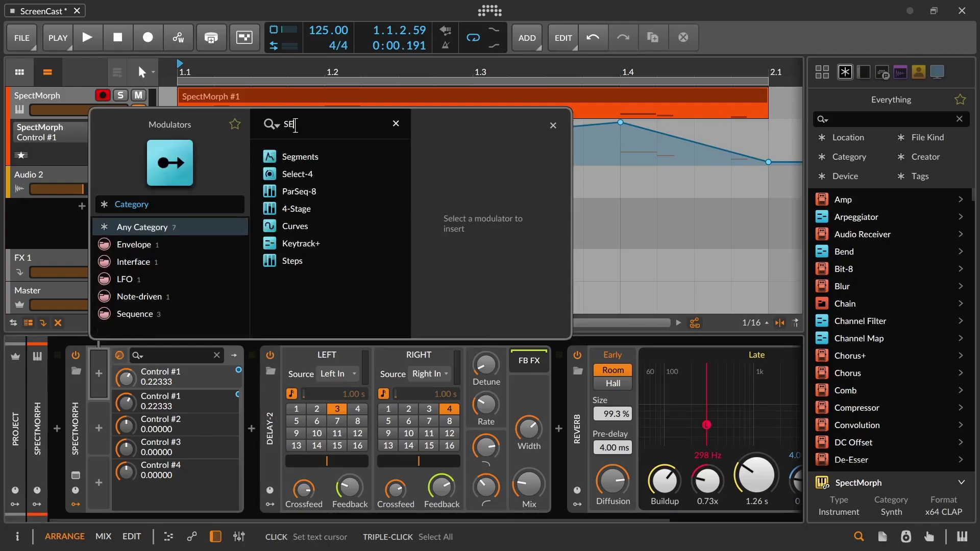
pyautogui.click(292, 153)
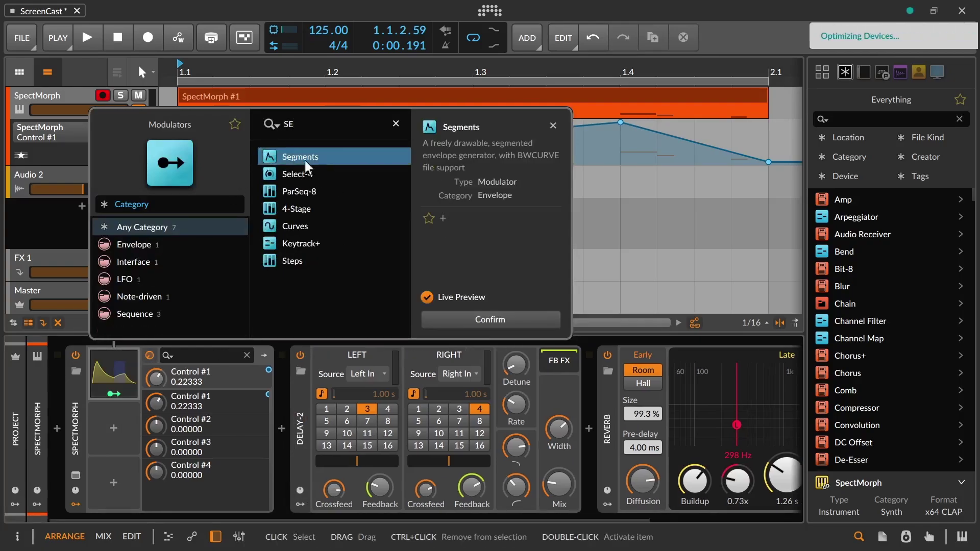
pyautogui.click(455, 321)
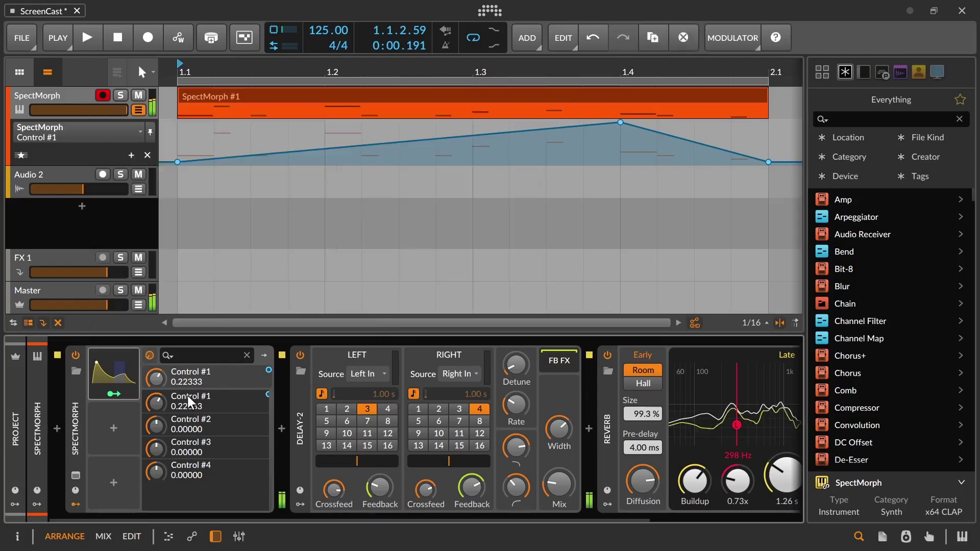
# Map the Segments modulator to SpectMorph's Control #1 with positive modulation and set the control's base value to about -0.037
pyautogui.click(113, 393)
pyautogui.moveTo(156, 378); pyautogui.dragTo(156, 360)
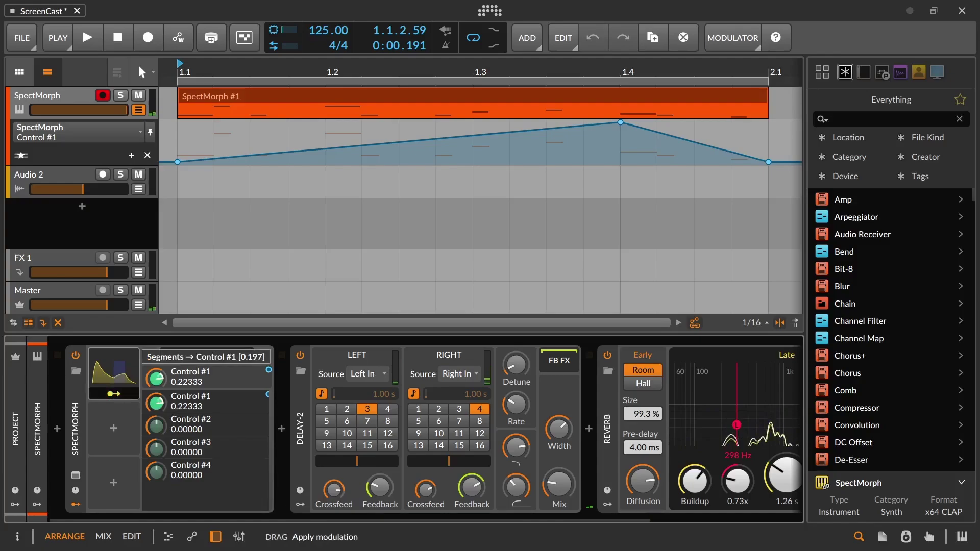
pyautogui.click(113, 394)
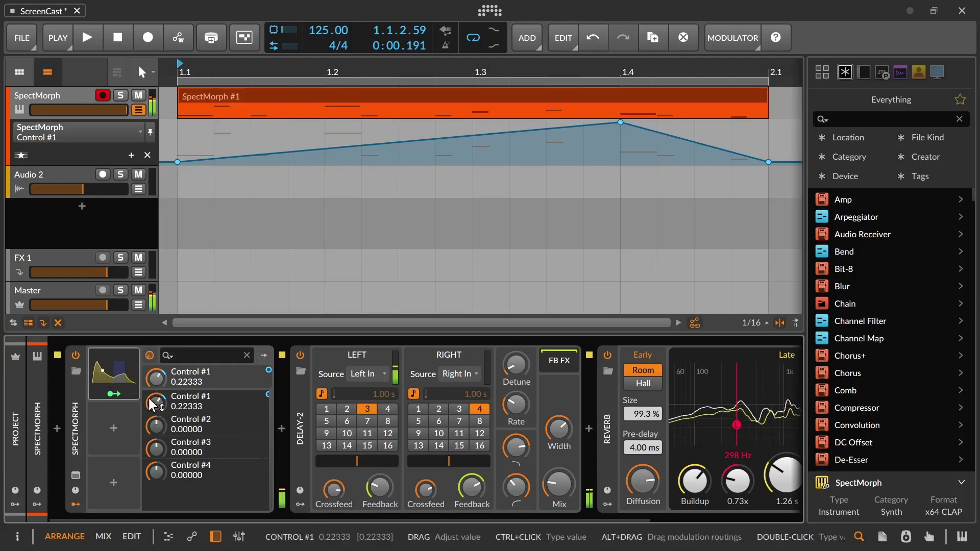
pyautogui.click(114, 391)
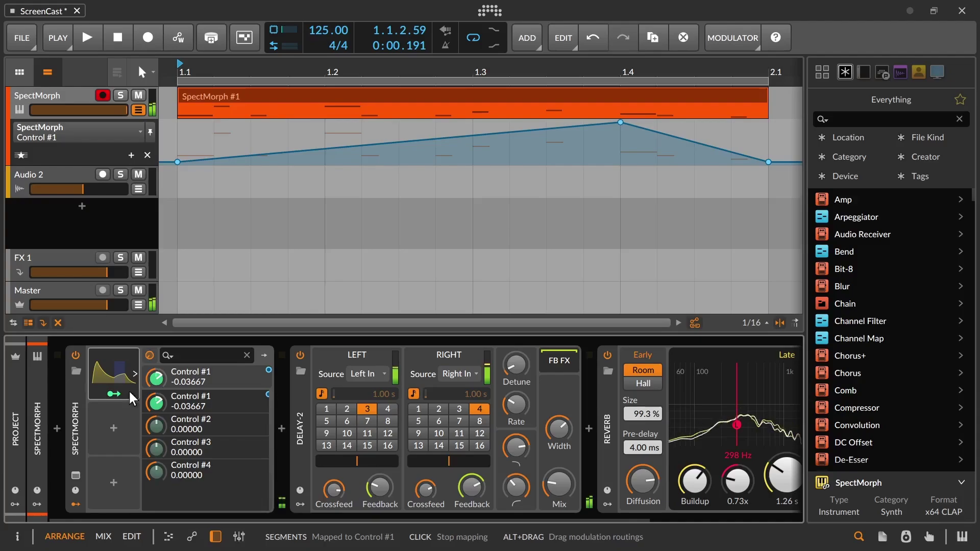
pyautogui.moveTo(156, 378); pyautogui.dragTo(156, 359)
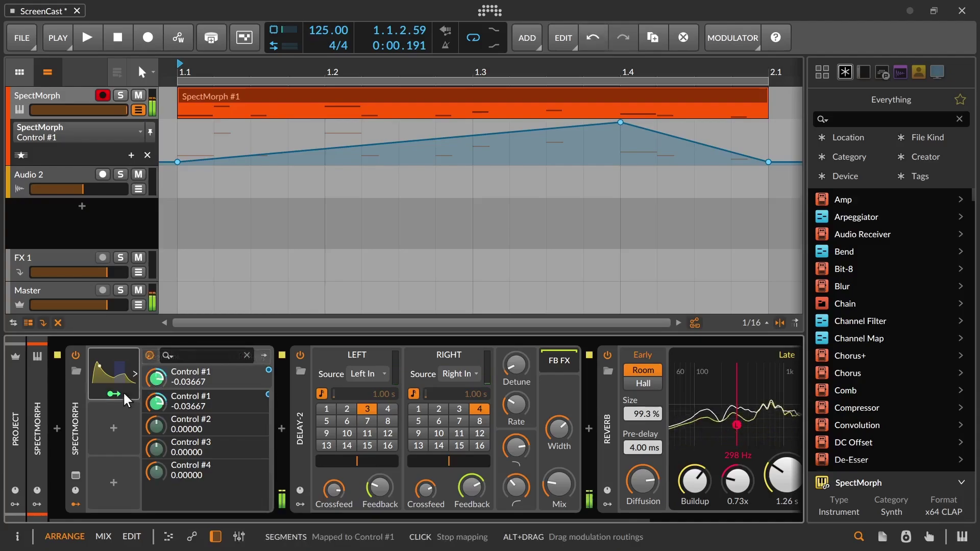
# Open the Segments curve for editing and add a low point and a second peak at 100 % before the loop region
pyautogui.click(110, 354)
pyautogui.click(167, 373)
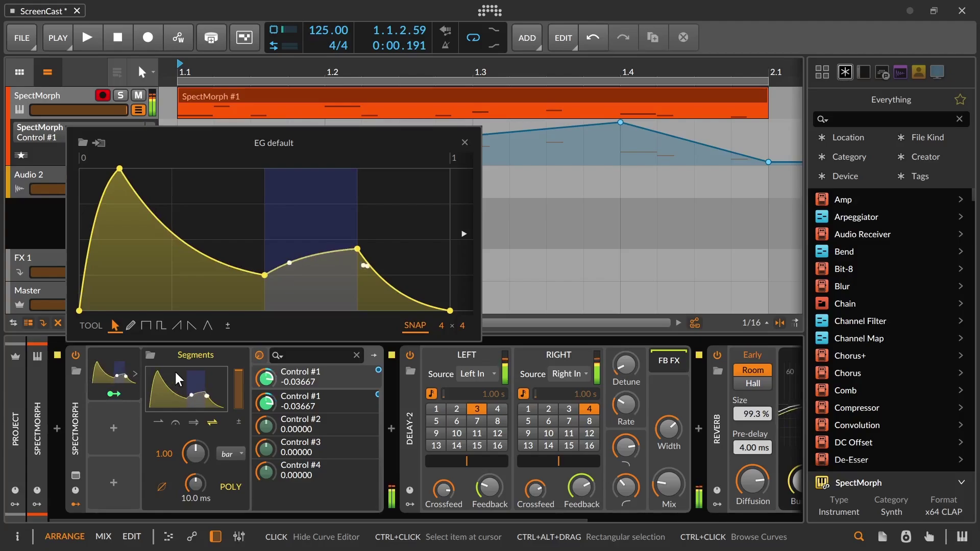
pyautogui.moveTo(176, 238); pyautogui.dragTo(220, 168)
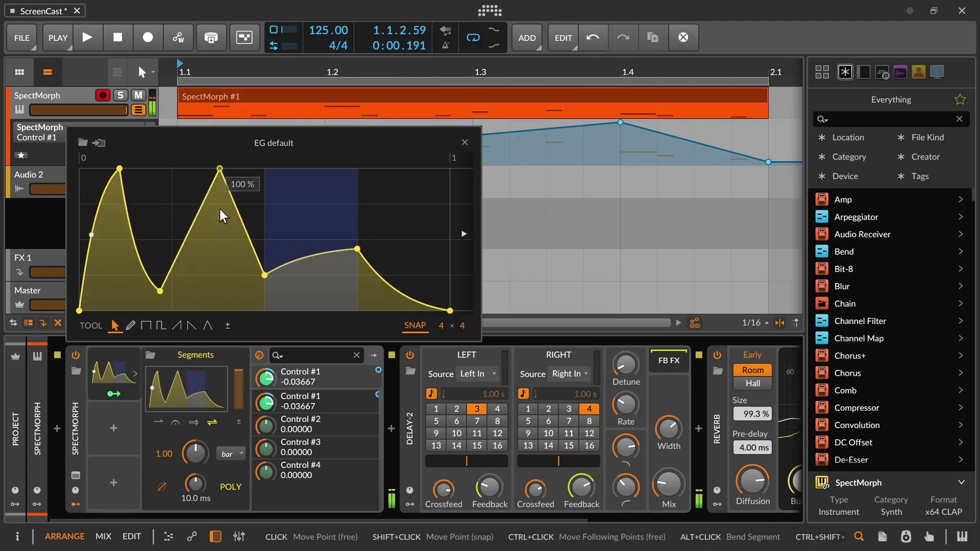